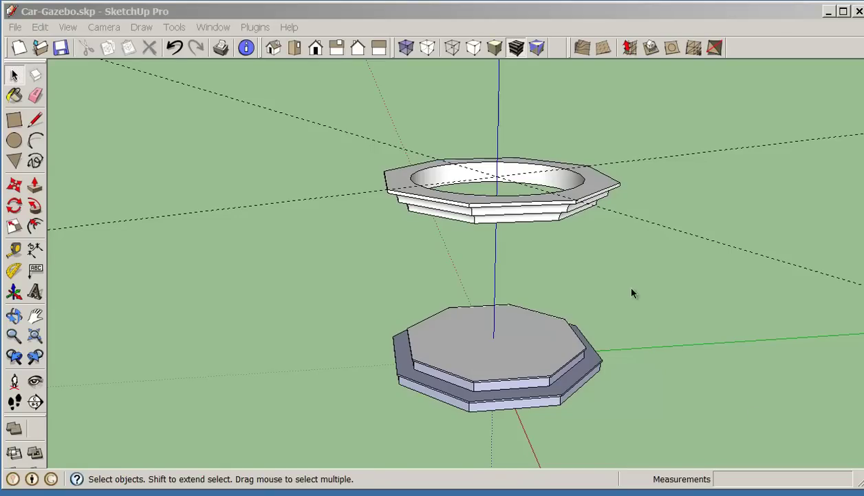
Orbit, pan and zoom in on the upper octagonal ring with its round opening.
{"action": "middle_click_drag", "start_coordinate": [544, 176], "coordinate": [477, 177]}
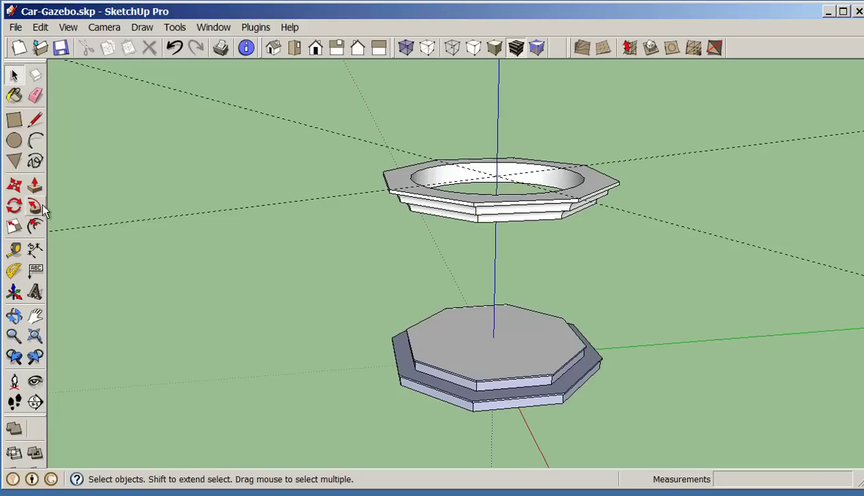
{"action": "left_click", "coordinate": [35, 315]}
{"action": "left_click_drag", "start_coordinate": [439, 196], "coordinate": [351, 275]}
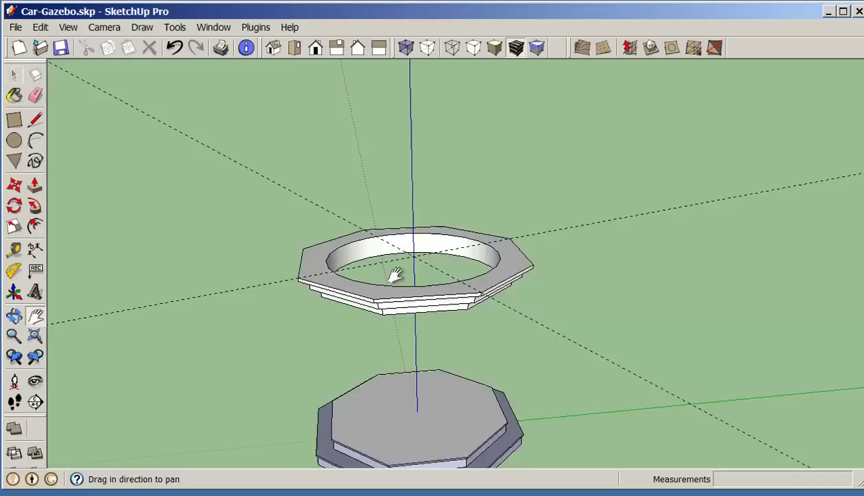
{"action": "scroll", "coordinate": [396, 275], "scroll_direction": "up", "scroll_amount": 3}
{"action": "key", "text": "o"}
{"action": "left_click_drag", "start_coordinate": [434, 231], "coordinate": [348, 302]}
{"action": "key", "text": "shift"}
{"action": "key", "text": "shift"}
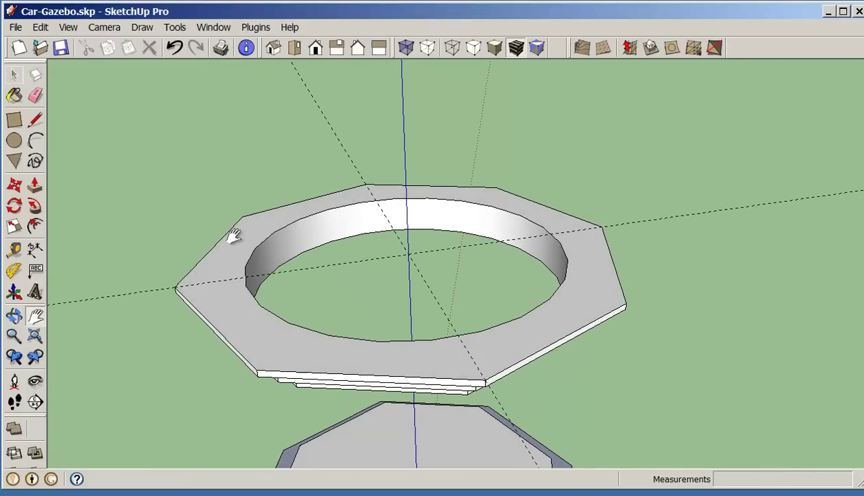
Draw a half-round arc across the ring's opening, rising 3'6 above it.
{"action": "left_click", "coordinate": [35, 142]}
{"action": "left_click", "coordinate": [252, 280]}
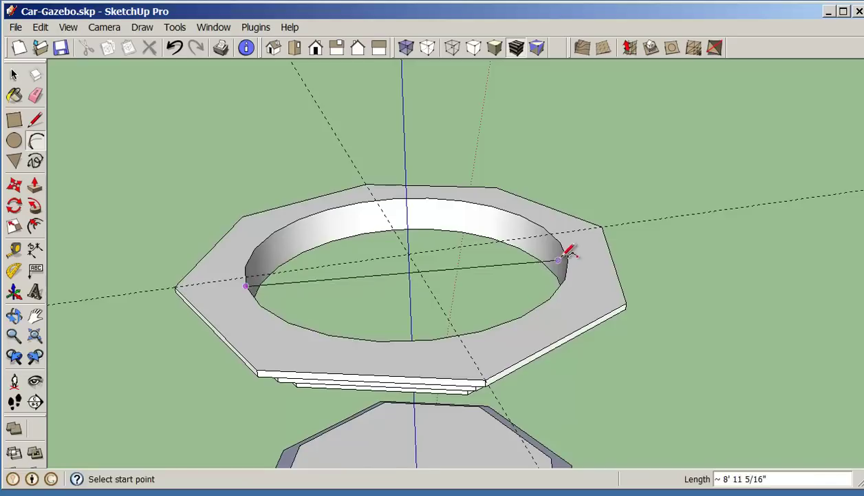
{"action": "middle_click_drag", "start_coordinate": [567, 247], "coordinate": [557, 306]}
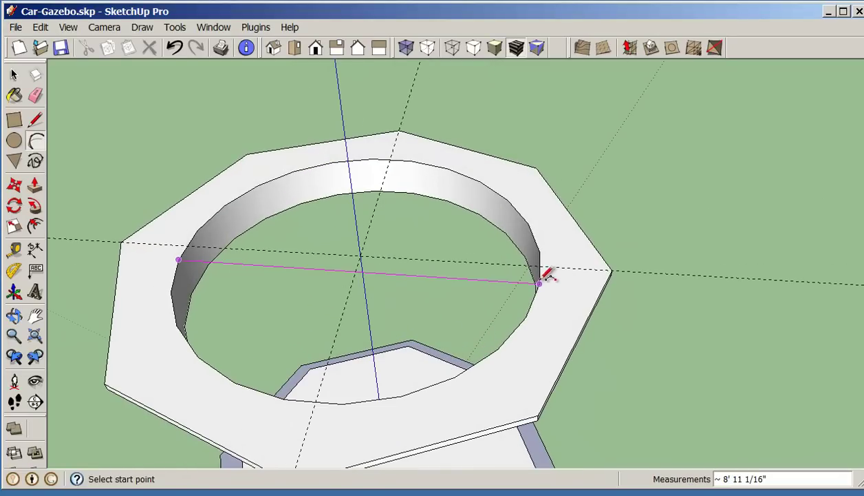
{"action": "left_click", "coordinate": [540, 252]}
{"action": "middle_click_drag", "start_coordinate": [550, 245], "coordinate": [425, 143]}
{"action": "left_click", "coordinate": [461, 82]}
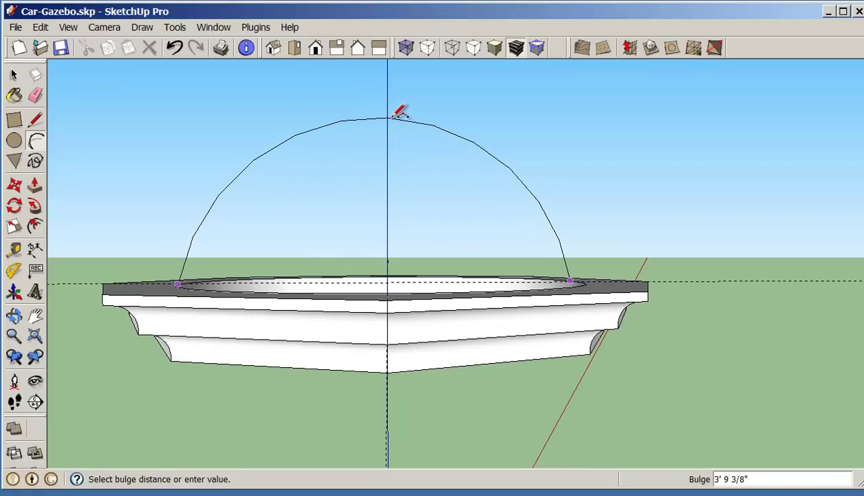
{"action": "left_click", "coordinate": [395, 110]}
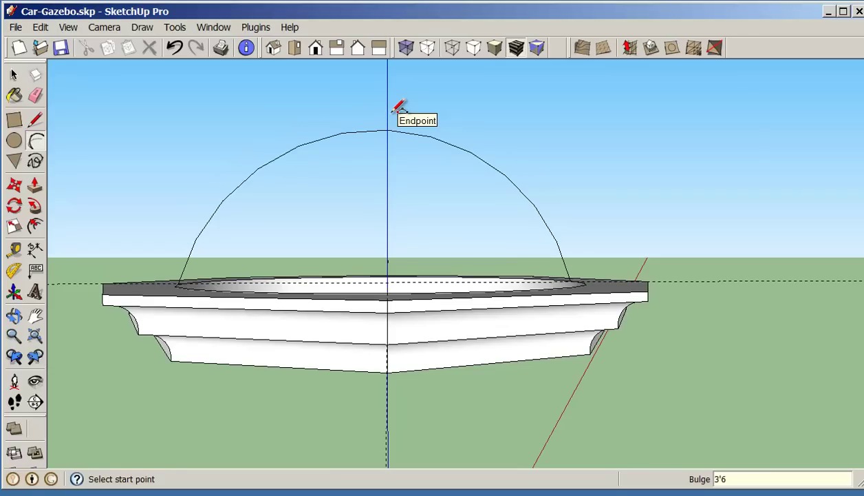
Orbit around the ring to inspect the arc and the stepped base layers.
{"action": "middle_click_drag", "start_coordinate": [511, 156], "coordinate": [593, 259]}
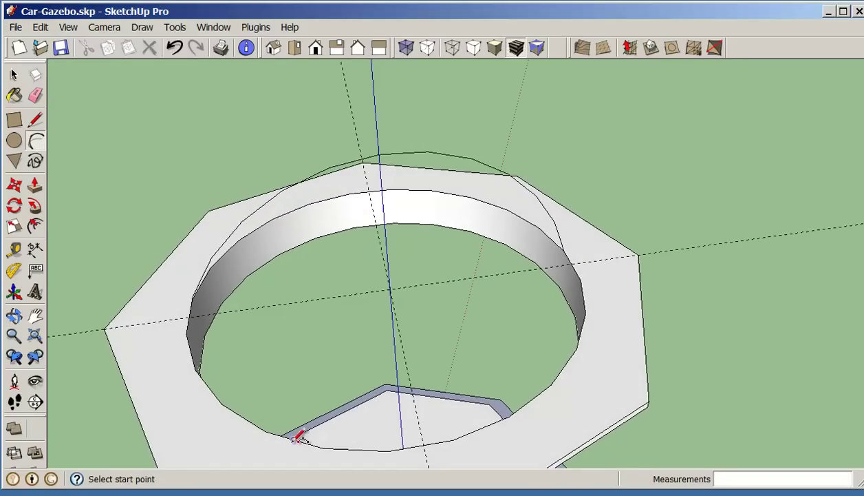
{"action": "middle_click_drag", "start_coordinate": [617, 290], "coordinate": [521, 337]}
{"action": "middle_click_drag", "start_coordinate": [603, 275], "coordinate": [634, 226]}
{"action": "mouse_move", "coordinate": [680, 253]}
{"action": "middle_mouse_down"}
{"action": "mouse_move", "coordinate": [675, 293]}
{"action": "mouse_move", "coordinate": [681, 268]}
{"action": "mouse_move", "coordinate": [673, 255]}
{"action": "middle_mouse_up"}
{"action": "middle_click_drag", "start_coordinate": [634, 197], "coordinate": [593, 118]}
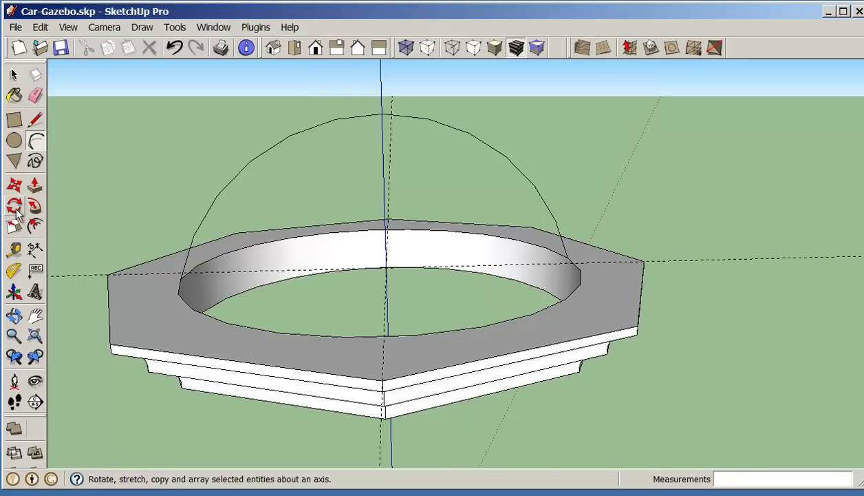
Rotate-copy the arc 15° about the ring centre, arraying 11 copies into a ribbed dome.
{"action": "left_click", "coordinate": [14, 75]}
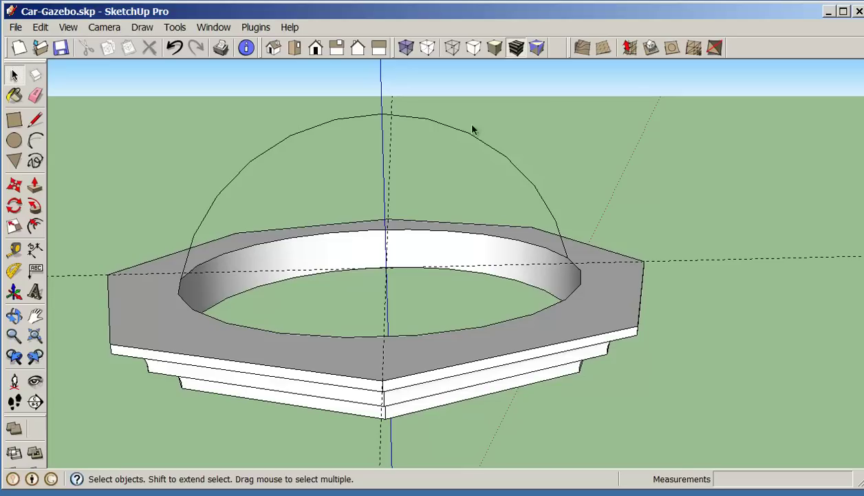
{"action": "left_click_drag", "start_coordinate": [289, 131], "coordinate": [415, 147]}
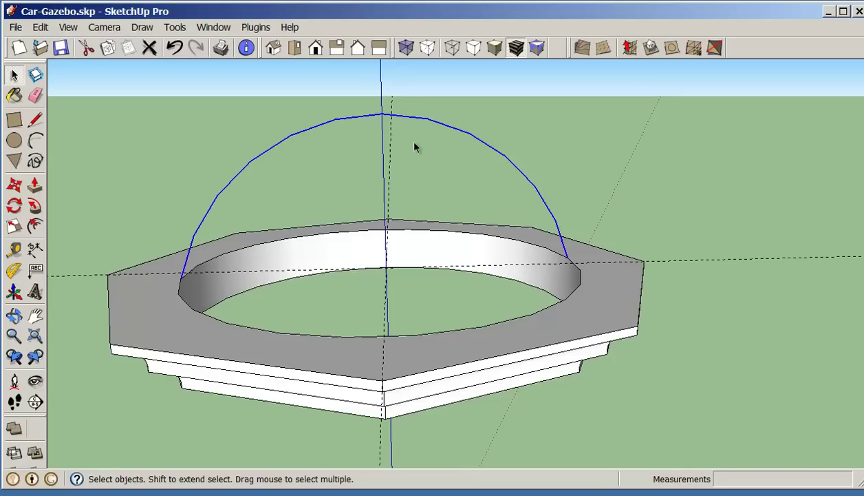
{"action": "left_click", "coordinate": [15, 206]}
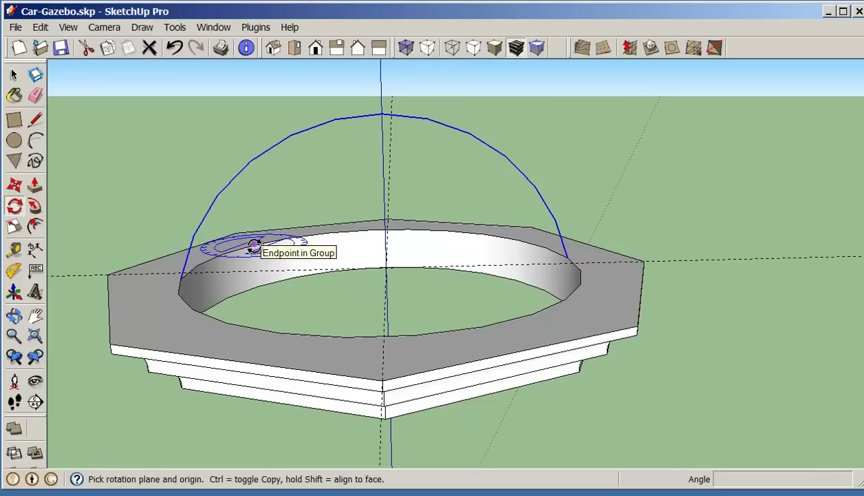
{"action": "middle_click_drag", "start_coordinate": [260, 252], "coordinate": [408, 274]}
{"action": "left_click", "coordinate": [388, 264]}
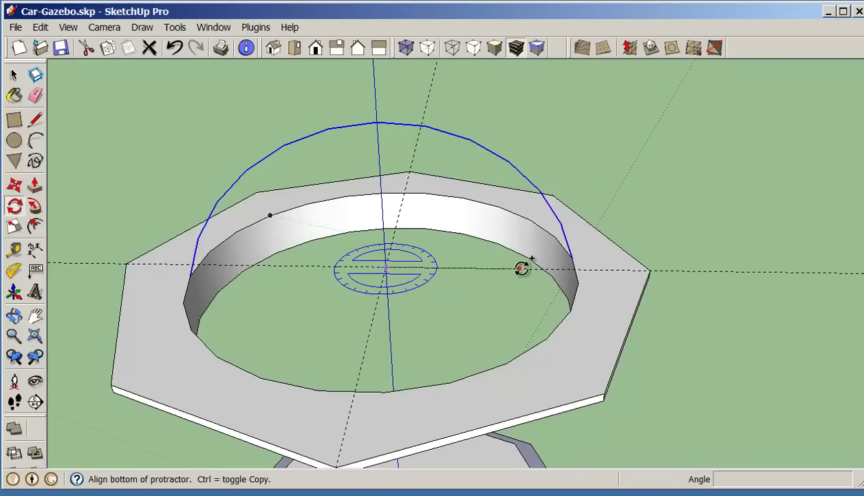
{"action": "left_click", "coordinate": [574, 256]}
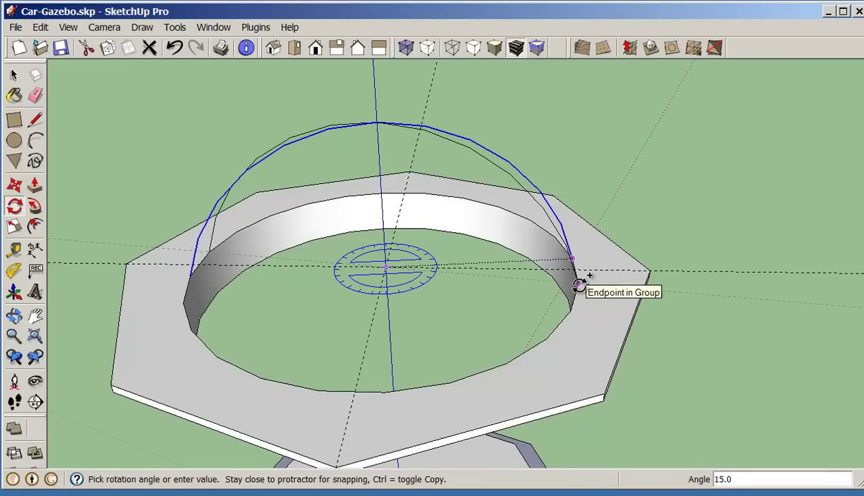
{"action": "left_click", "coordinate": [580, 284]}
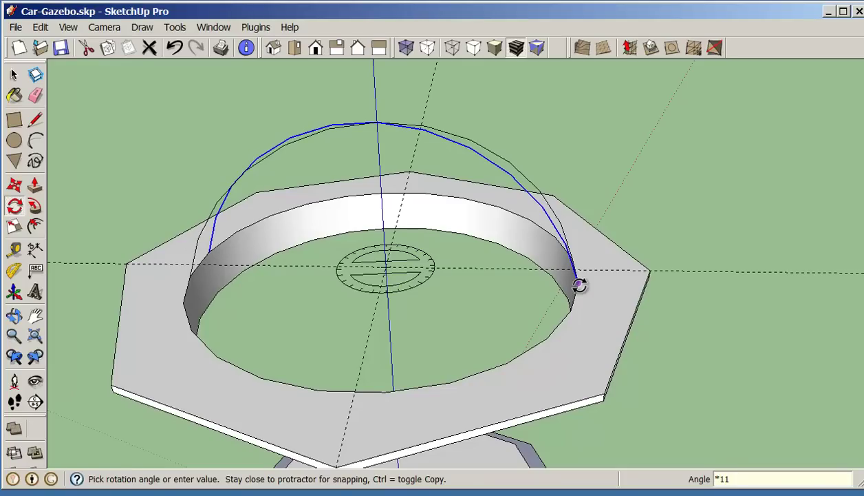
{"action": "key", "text": "Return"}
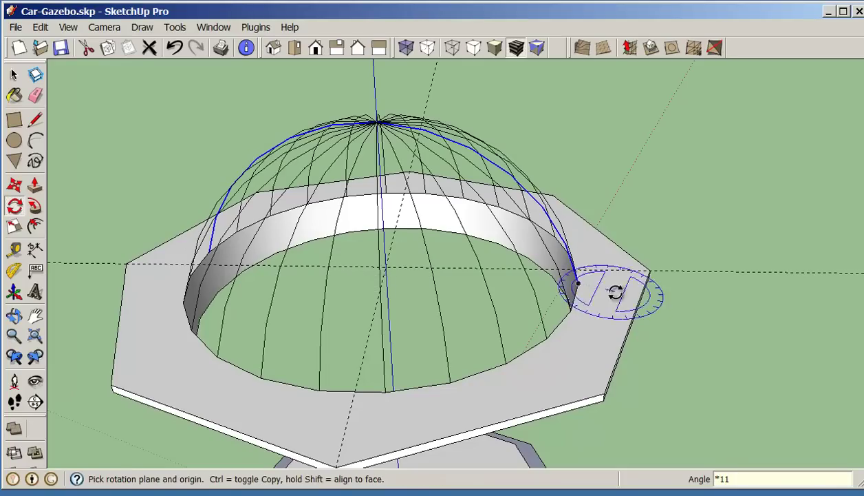
{"action": "middle_click_drag", "start_coordinate": [650, 318], "coordinate": [680, 262]}
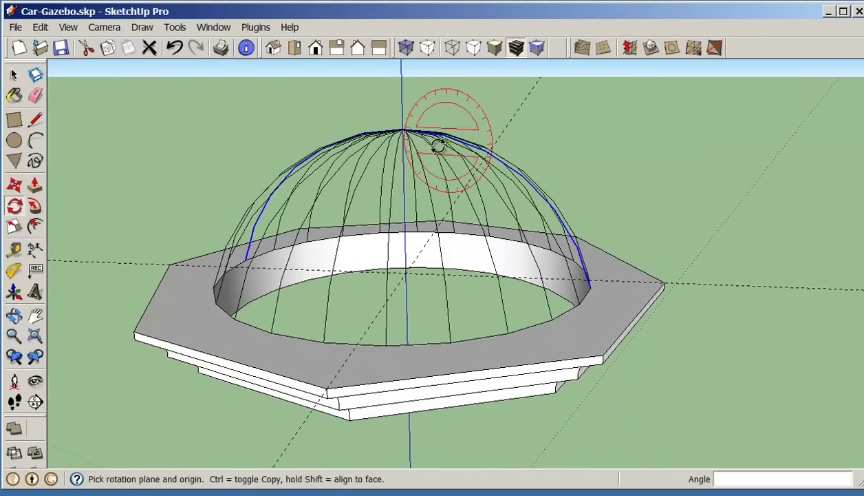
{"action": "mouse_move", "coordinate": [761, 271]}
{"action": "middle_mouse_down"}
{"action": "mouse_move", "coordinate": [610, 285]}
{"action": "mouse_move", "coordinate": [546, 269]}
{"action": "mouse_move", "coordinate": [696, 202]}
{"action": "mouse_move", "coordinate": [685, 216]}
{"action": "middle_mouse_up"}
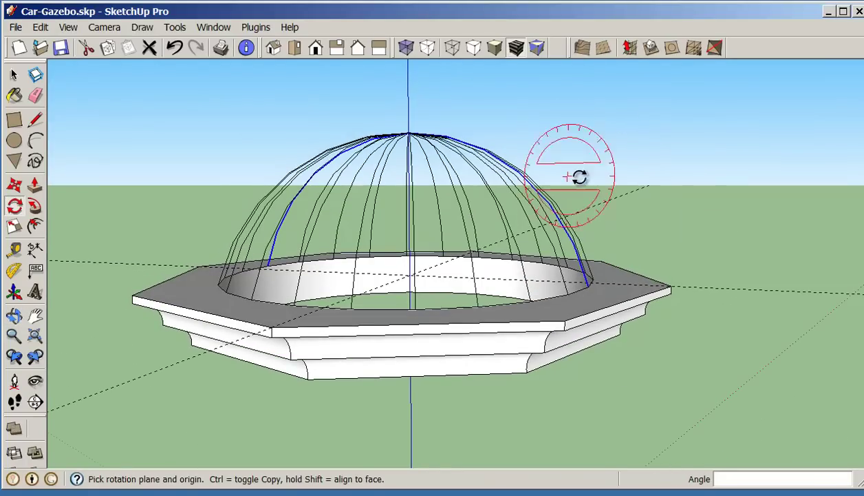
Box-select all the arc ribs and skin them with Sandbox From Contours.
{"action": "left_click", "coordinate": [14, 75]}
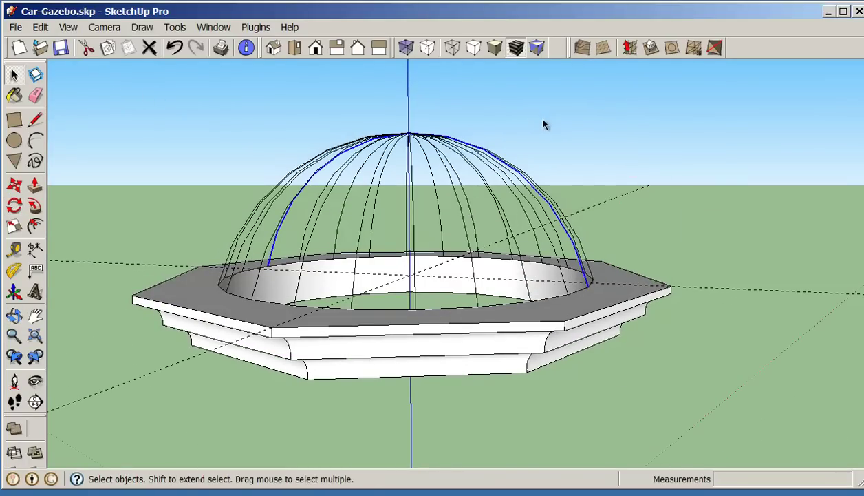
{"action": "left_click_drag", "start_coordinate": [540, 123], "coordinate": [262, 165]}
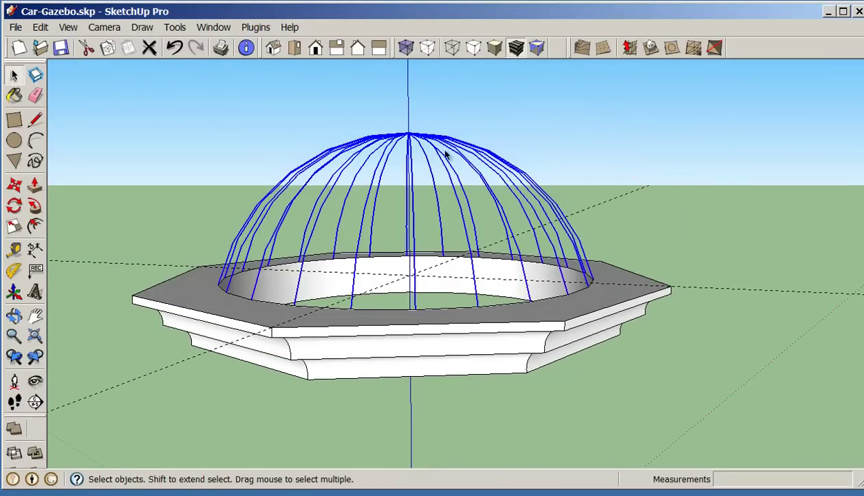
{"action": "middle_click_drag", "start_coordinate": [447, 149], "coordinate": [485, 158]}
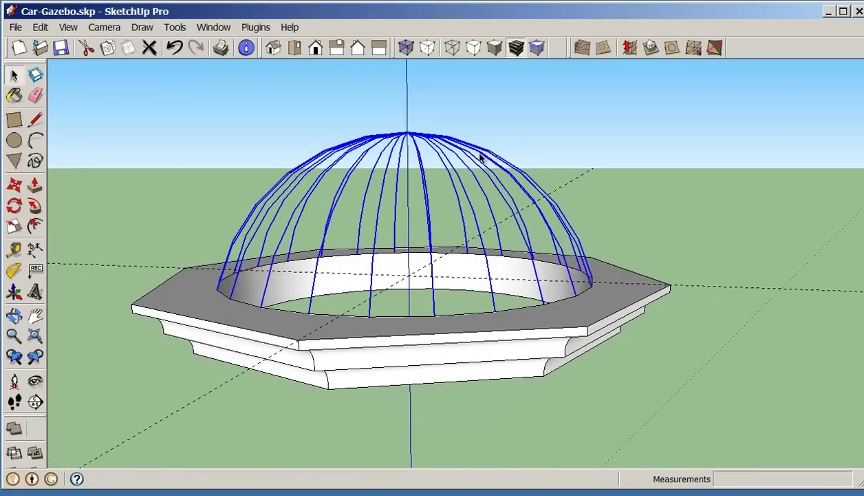
{"action": "left_click", "coordinate": [582, 48]}
{"action": "mouse_move", "coordinate": [596, 140]}
{"action": "middle_mouse_down"}
{"action": "mouse_move", "coordinate": [583, 192]}
{"action": "mouse_move", "coordinate": [587, 106]}
{"action": "mouse_move", "coordinate": [581, 137]}
{"action": "middle_mouse_up"}
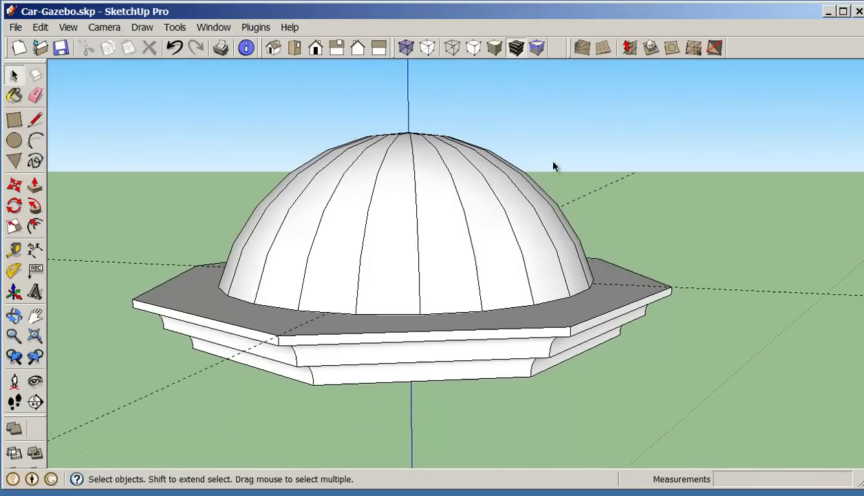
Hide the dome surface and erase the leftover rib edges and top spike.
{"action": "left_click", "coordinate": [435, 191]}
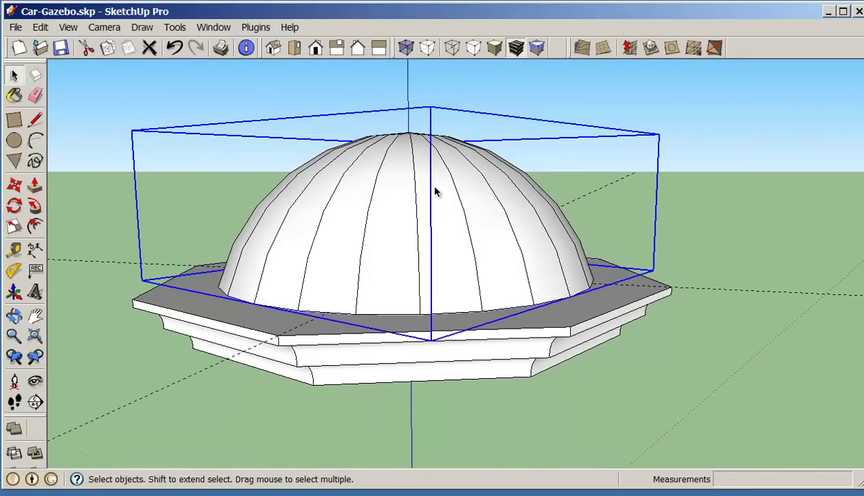
{"action": "right_click", "coordinate": [435, 192]}
{"action": "left_click", "coordinate": [459, 226]}
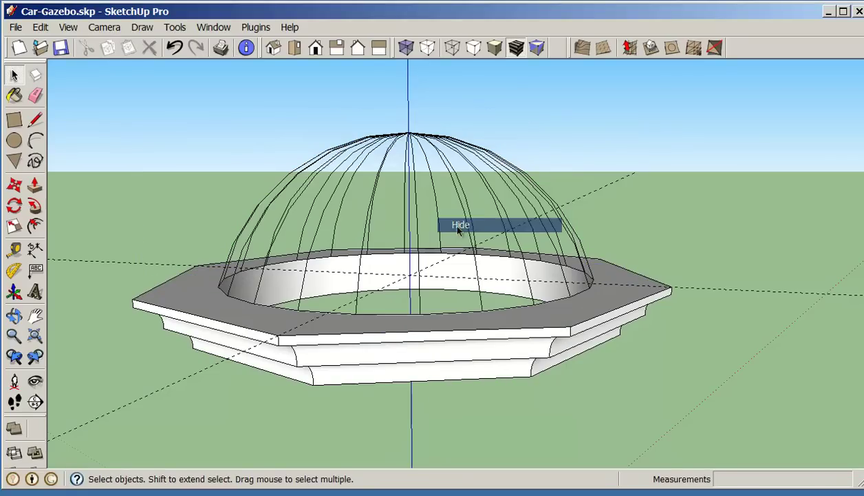
{"action": "left_click", "coordinate": [35, 95]}
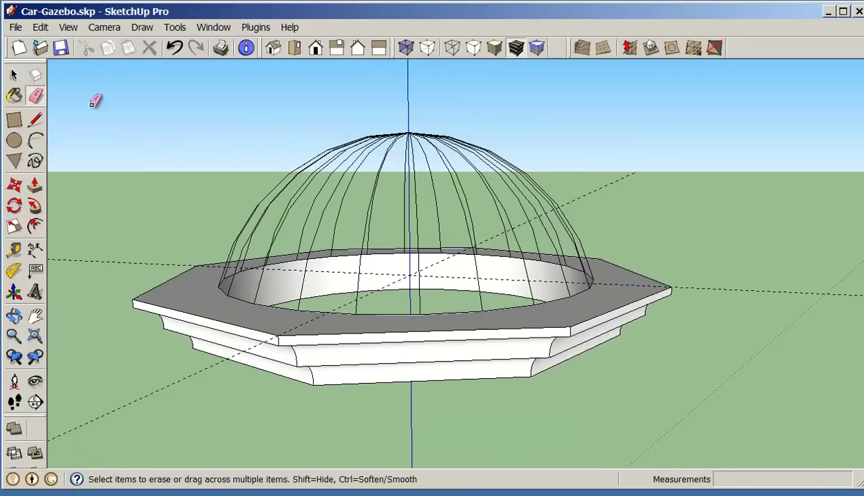
{"action": "left_click", "coordinate": [512, 147]}
{"action": "left_click_drag", "start_coordinate": [457, 180], "coordinate": [388, 179]}
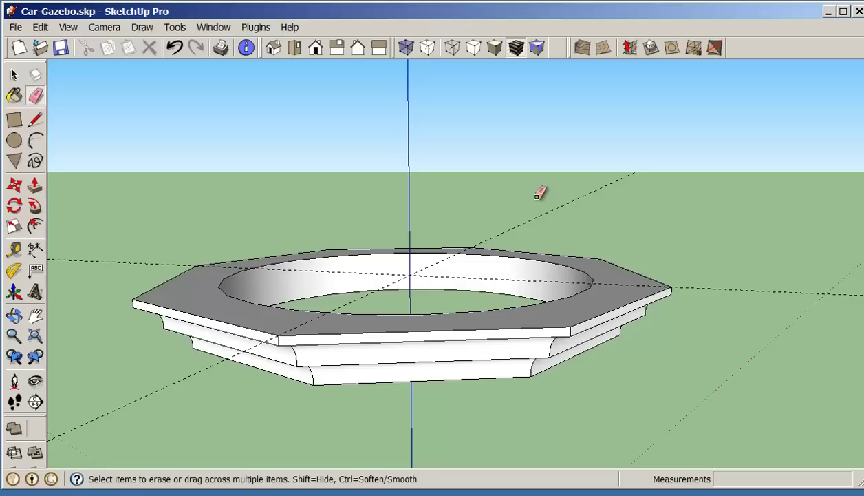
{"action": "middle_click_drag", "start_coordinate": [701, 195], "coordinate": [684, 201]}
Restore the hidden dome with Edit > Unhide > Last.
{"action": "left_click", "coordinate": [41, 28]}
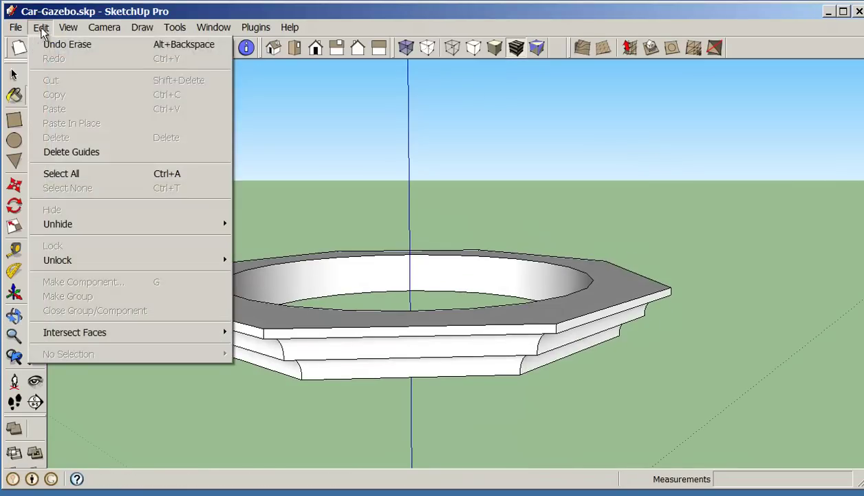
{"action": "mouse_move", "coordinate": [96, 230]}
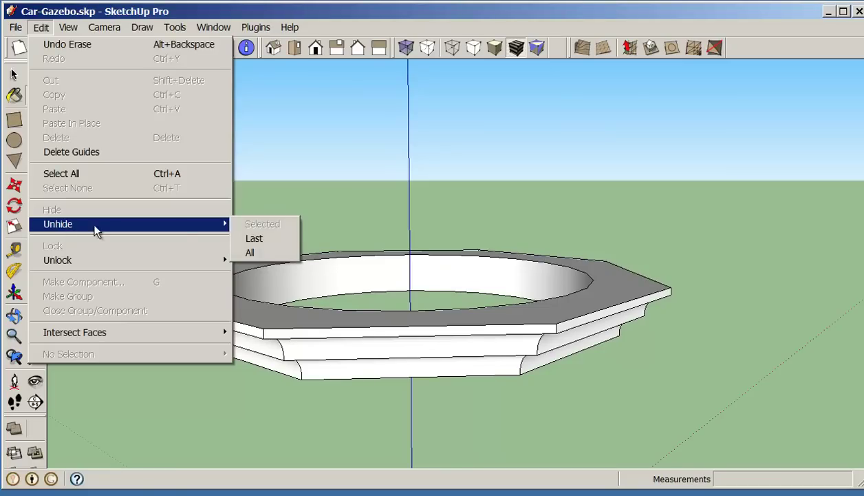
{"action": "left_click", "coordinate": [254, 239]}
{"action": "mouse_move", "coordinate": [479, 264]}
{"action": "middle_mouse_down"}
{"action": "mouse_move", "coordinate": [430, 334]}
{"action": "mouse_move", "coordinate": [454, 185]}
{"action": "mouse_move", "coordinate": [328, 299]}
{"action": "mouse_move", "coordinate": [371, 305]}
{"action": "mouse_move", "coordinate": [456, 154]}
{"action": "mouse_move", "coordinate": [409, 263]}
{"action": "mouse_move", "coordinate": [390, 264]}
{"action": "middle_mouse_up"}
{"action": "scroll", "coordinate": [447, 193], "scroll_direction": "down", "scroll_amount": 2}
{"action": "key", "text": "e"}
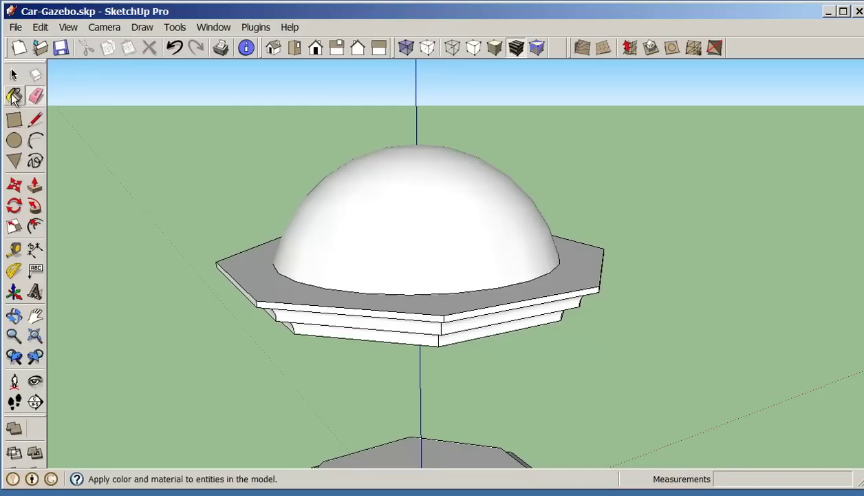
Paint the dome with Translucent_Glass_Brown from the Translucent materials.
{"action": "left_click", "coordinate": [15, 98]}
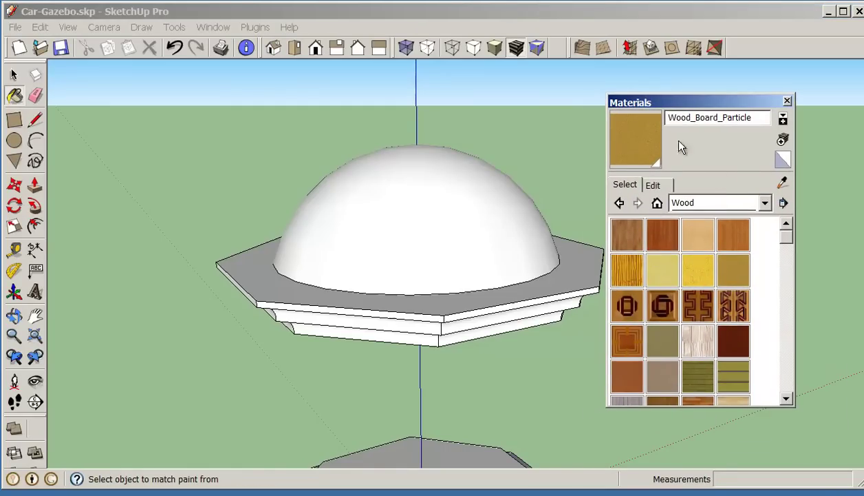
{"action": "left_click", "coordinate": [765, 202]}
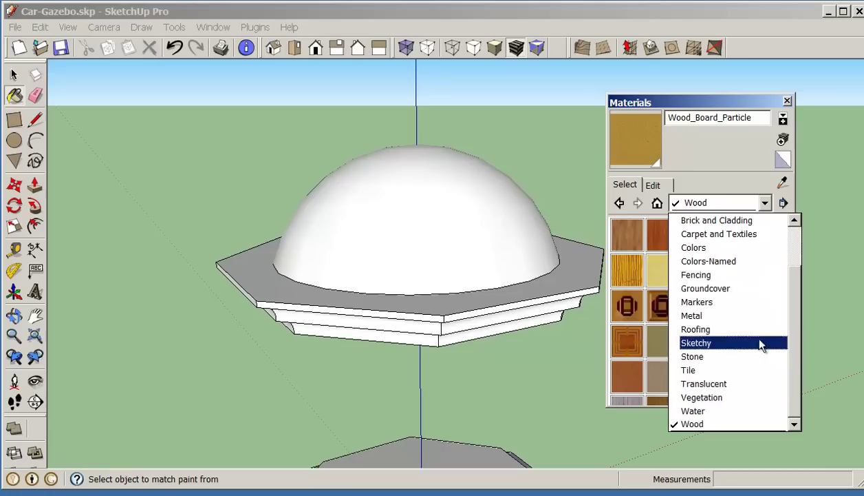
{"action": "left_click", "coordinate": [753, 387]}
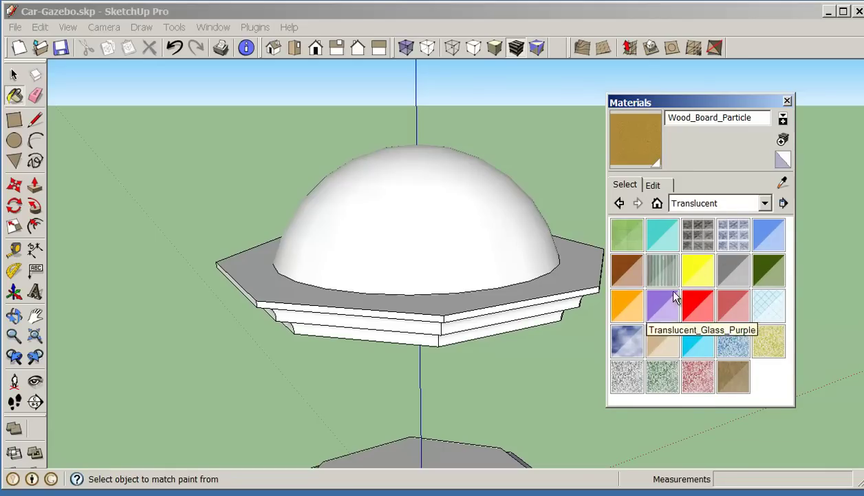
{"action": "left_click", "coordinate": [640, 274]}
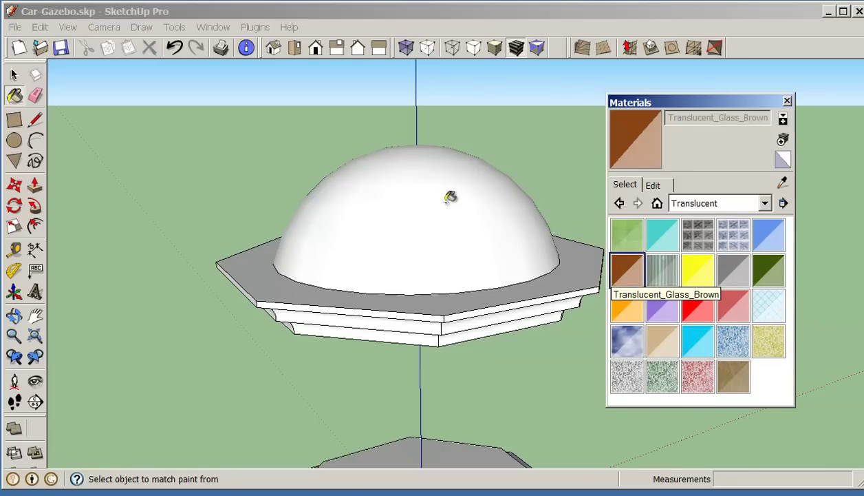
{"action": "left_click", "coordinate": [444, 177]}
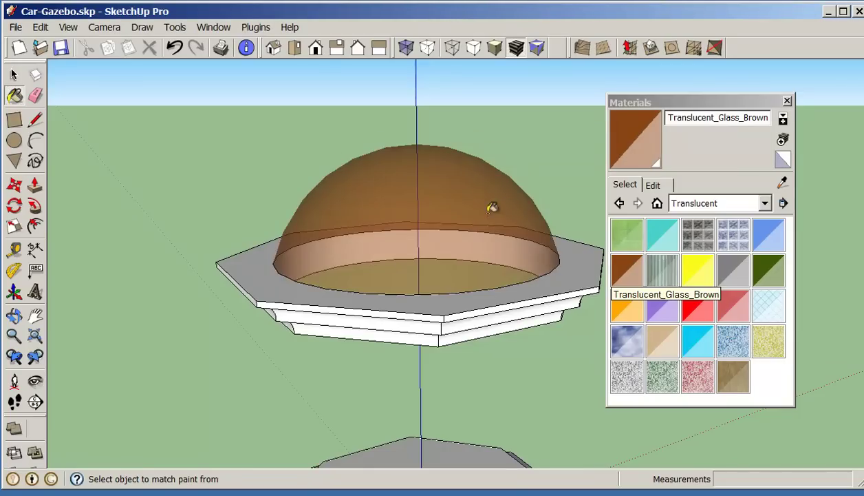
{"action": "mouse_move", "coordinate": [493, 207]}
{"action": "middle_mouse_down"}
{"action": "mouse_move", "coordinate": [526, 137]}
{"action": "mouse_move", "coordinate": [492, 207]}
{"action": "mouse_move", "coordinate": [420, 206]}
{"action": "mouse_move", "coordinate": [436, 151]}
{"action": "mouse_move", "coordinate": [399, 276]}
{"action": "mouse_move", "coordinate": [410, 227]}
{"action": "middle_mouse_up"}
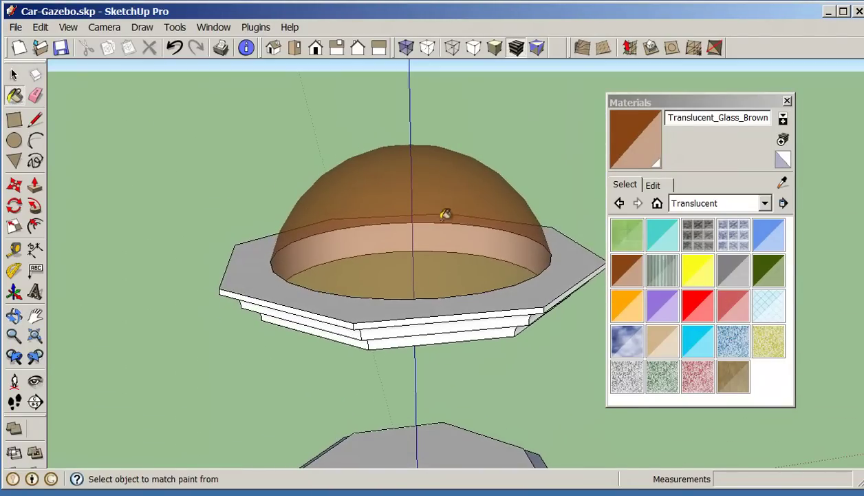
Brighten the Translucent_Glass_Brown colour to an orange tint and move the Materials panel aside.
{"action": "left_click", "coordinate": [654, 187]}
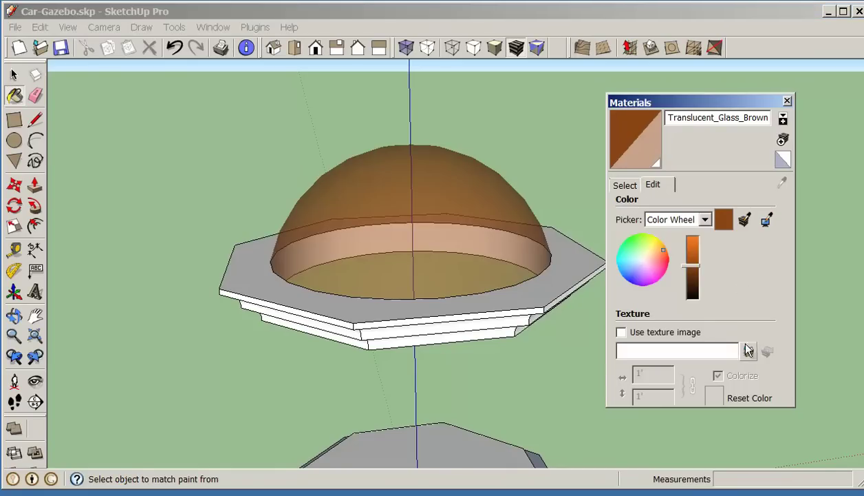
{"action": "mouse_move", "coordinate": [697, 264]}
{"action": "left_mouse_down"}
{"action": "mouse_move", "coordinate": [699, 254]}
{"action": "mouse_move", "coordinate": [699, 270]}
{"action": "mouse_move", "coordinate": [699, 250]}
{"action": "left_mouse_up"}
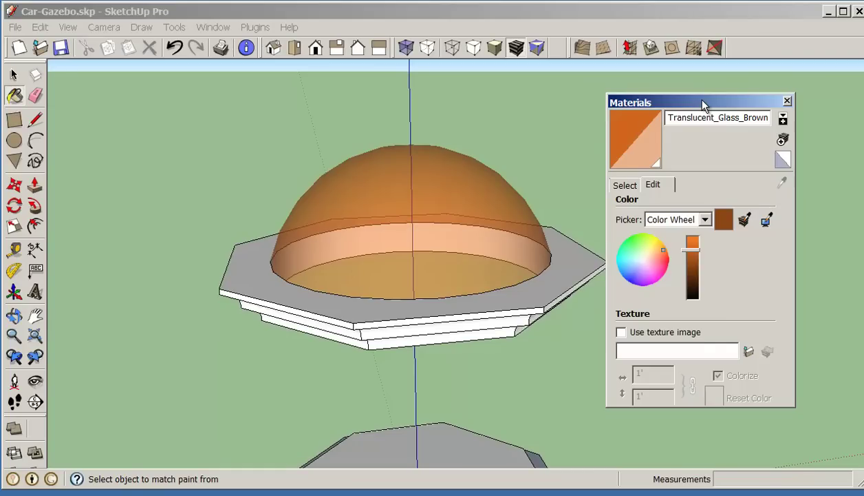
{"action": "left_click_drag", "start_coordinate": [704, 103], "coordinate": [863, 117]}
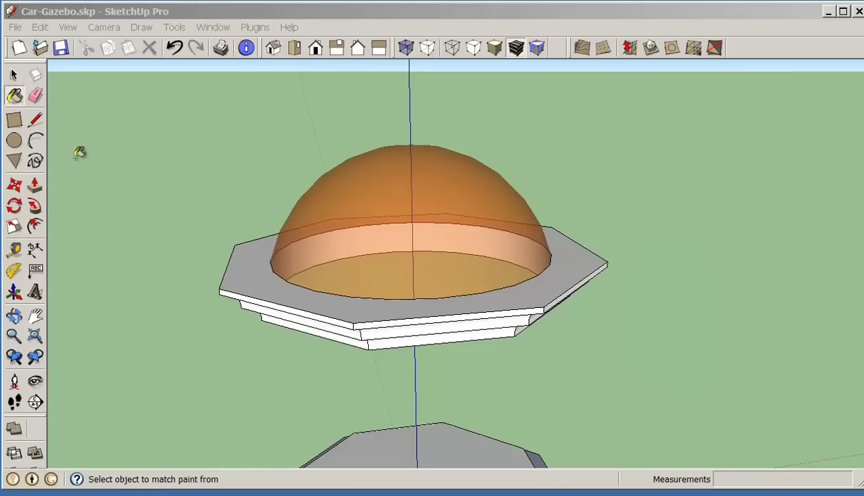
Select the roof's octagonal rim and dome, then clear the selection and orbit toward the deck.
{"action": "left_click", "coordinate": [14, 74]}
{"action": "left_click", "coordinate": [238, 277]}
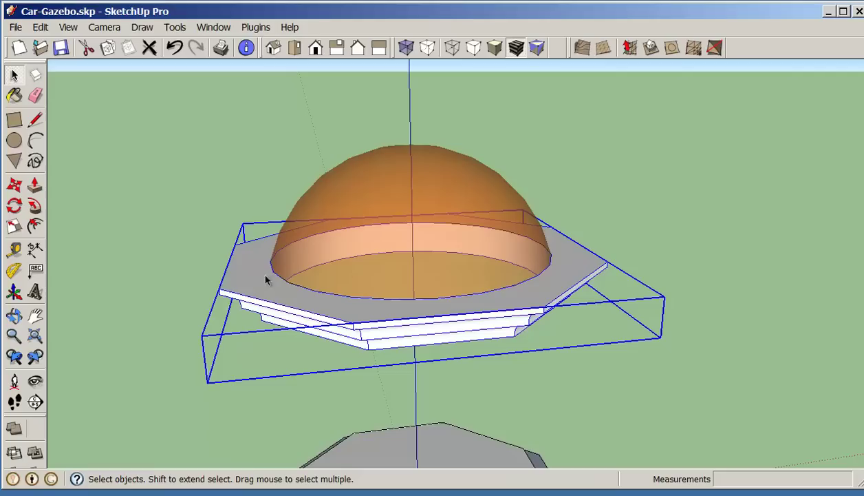
{"action": "left_click", "coordinate": [337, 193]}
{"action": "left_click", "coordinate": [143, 169]}
{"action": "middle_click_drag", "start_coordinate": [143, 169], "coordinate": [315, 445]}
Select the lower octagonal deck, then orbit and zoom out to frame the whole two-tier deck.
{"action": "left_click", "coordinate": [332, 454]}
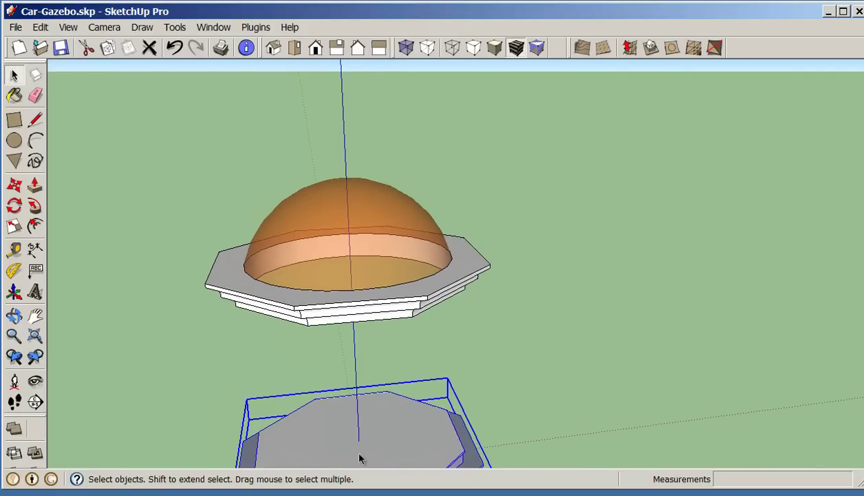
{"action": "middle_click_drag", "start_coordinate": [365, 456], "coordinate": [387, 389]}
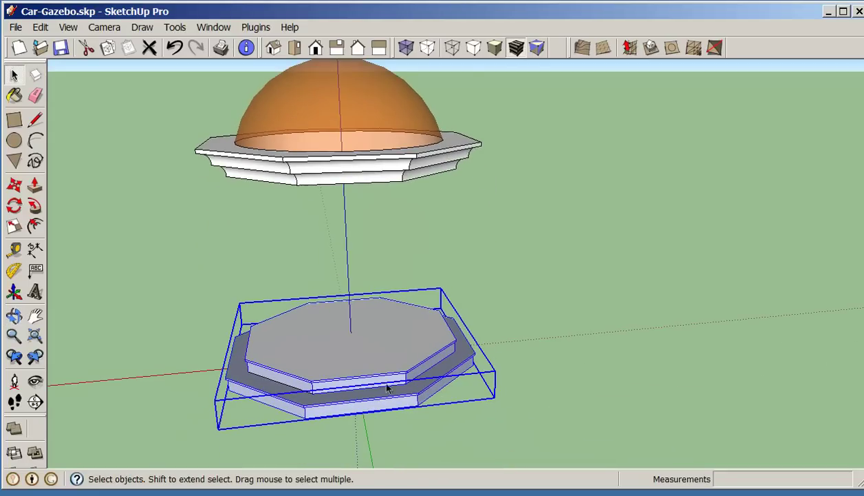
{"action": "left_click", "coordinate": [357, 441]}
{"action": "middle_click_drag", "start_coordinate": [328, 418], "coordinate": [580, 385]}
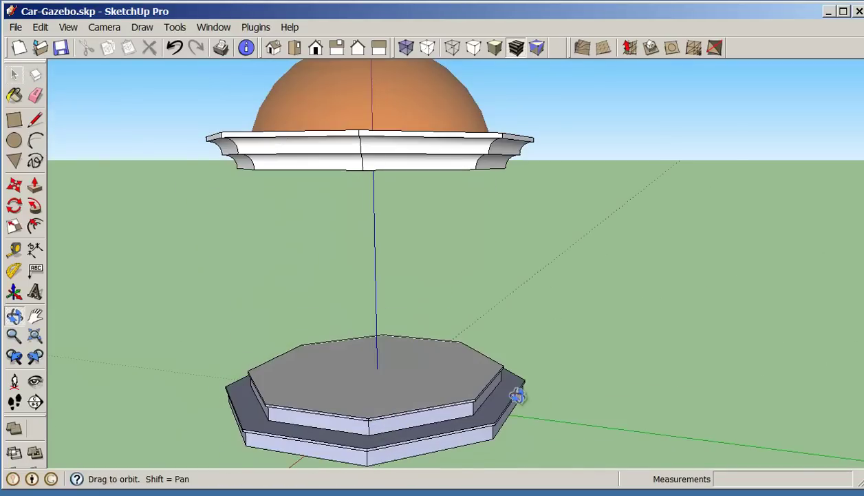
{"action": "mouse_move", "coordinate": [517, 395]}
{"action": "middle_mouse_down"}
{"action": "mouse_move", "coordinate": [499, 401]}
{"action": "mouse_move", "coordinate": [596, 392]}
{"action": "mouse_move", "coordinate": [527, 403]}
{"action": "middle_mouse_up"}
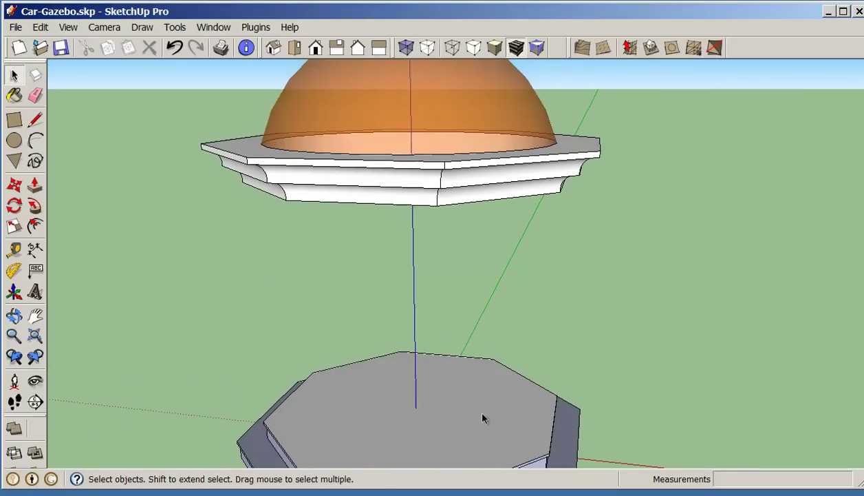
{"action": "scroll", "coordinate": [483, 418], "scroll_direction": "down", "scroll_amount": 5}
{"action": "mouse_move", "coordinate": [494, 315]}
{"action": "middle_mouse_down"}
{"action": "mouse_move", "coordinate": [538, 331]}
{"action": "mouse_move", "coordinate": [446, 318]}
{"action": "mouse_move", "coordinate": [448, 368]}
{"action": "mouse_move", "coordinate": [439, 348]}
{"action": "middle_mouse_up"}
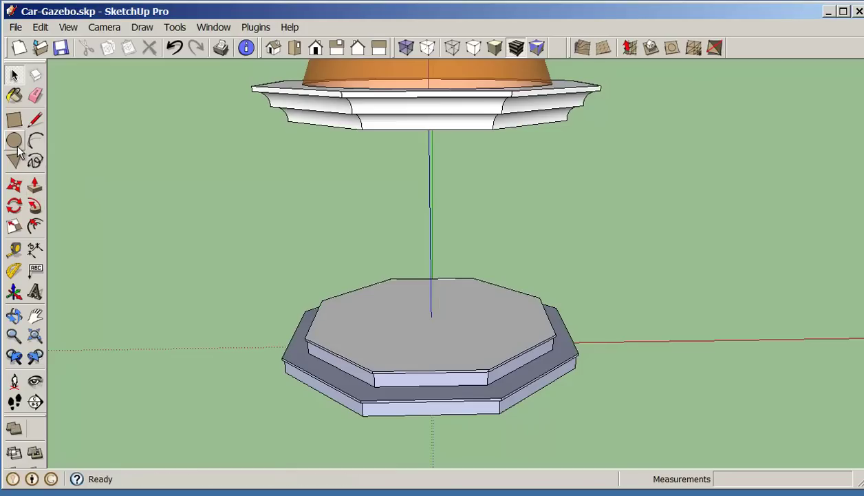
Draw a 4×4 square post footprint at the front edge of the upper deck.
{"action": "left_click", "coordinate": [14, 121]}
{"action": "scroll", "coordinate": [444, 343], "scroll_direction": "up", "scroll_amount": 3}
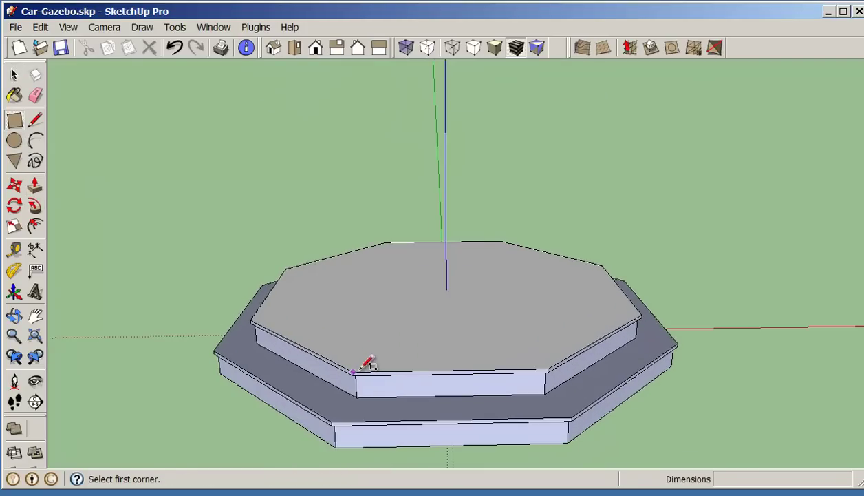
{"action": "left_click", "coordinate": [353, 371]}
{"action": "left_click", "coordinate": [392, 351]}
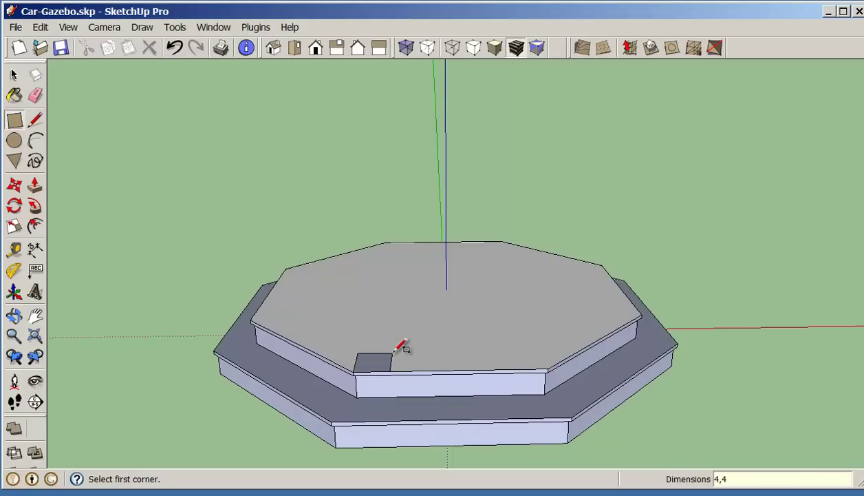
Push/Pull the square up 8' into a post.
{"action": "left_click", "coordinate": [36, 187]}
{"action": "left_click_drag", "start_coordinate": [363, 370], "coordinate": [363, 256]}
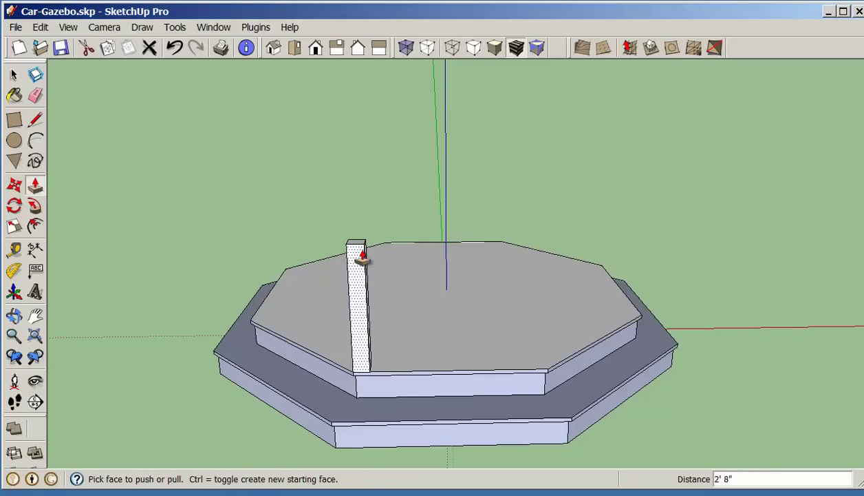
{"action": "left_click", "coordinate": [363, 258]}
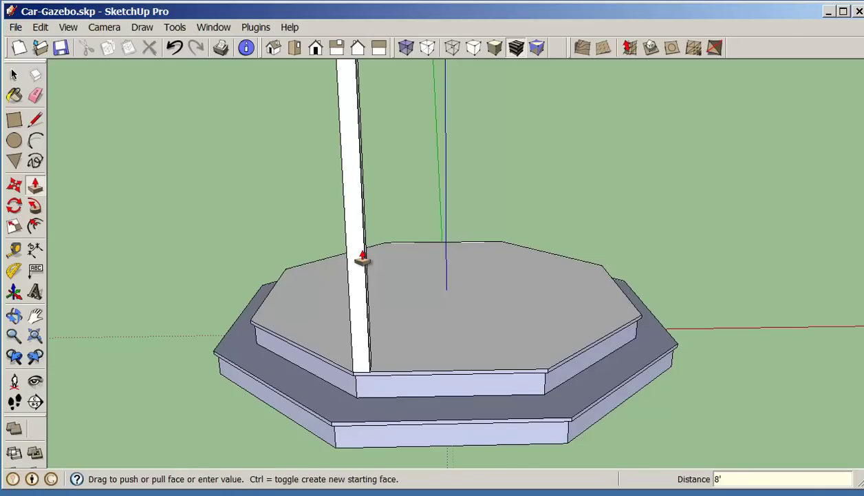
{"action": "left_click", "coordinate": [362, 258]}
{"action": "scroll", "coordinate": [391, 257], "scroll_direction": "down", "scroll_amount": 4}
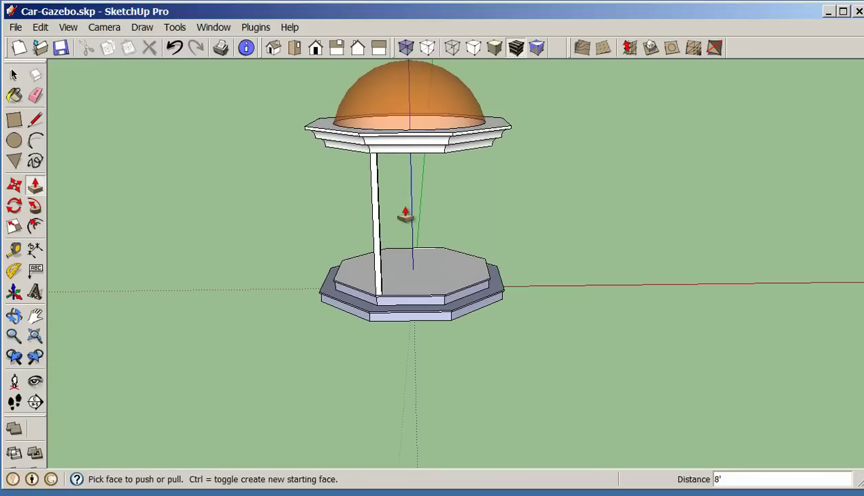
{"action": "scroll", "coordinate": [397, 201], "scroll_direction": "up", "scroll_amount": 2}
Select the whole post and make it a group.
{"action": "left_click", "coordinate": [13, 74]}
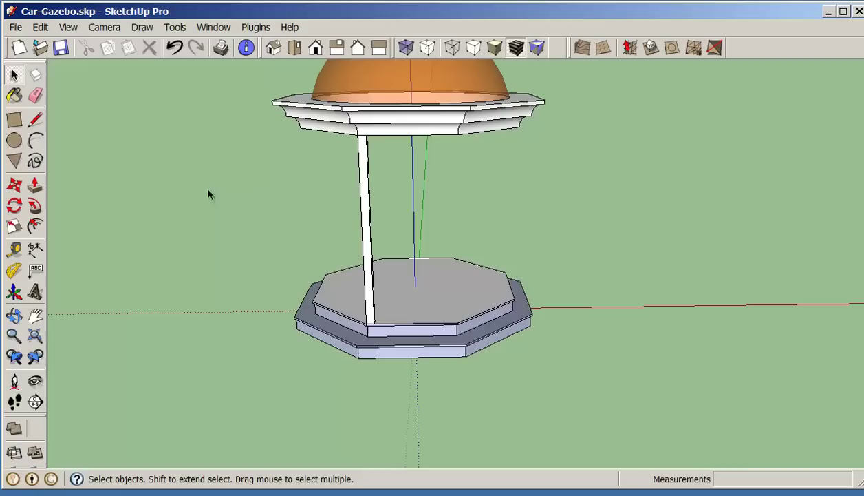
{"action": "double_click", "coordinate": [367, 246]}
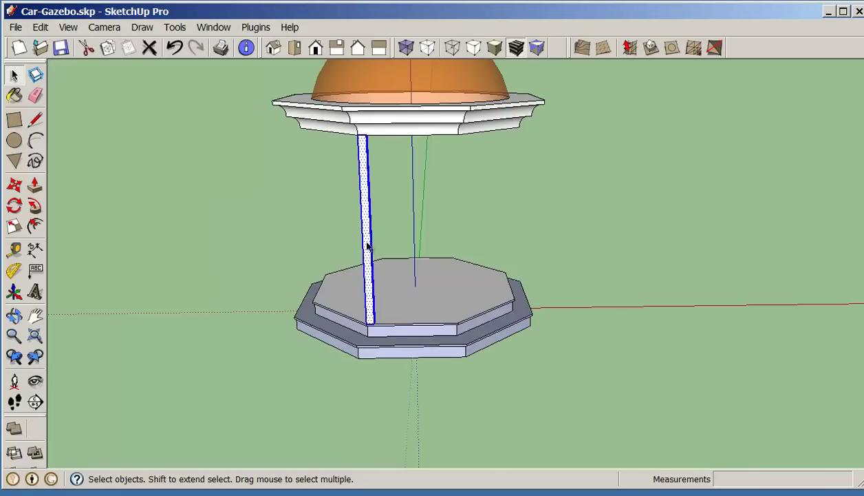
{"action": "right_click", "coordinate": [367, 247]}
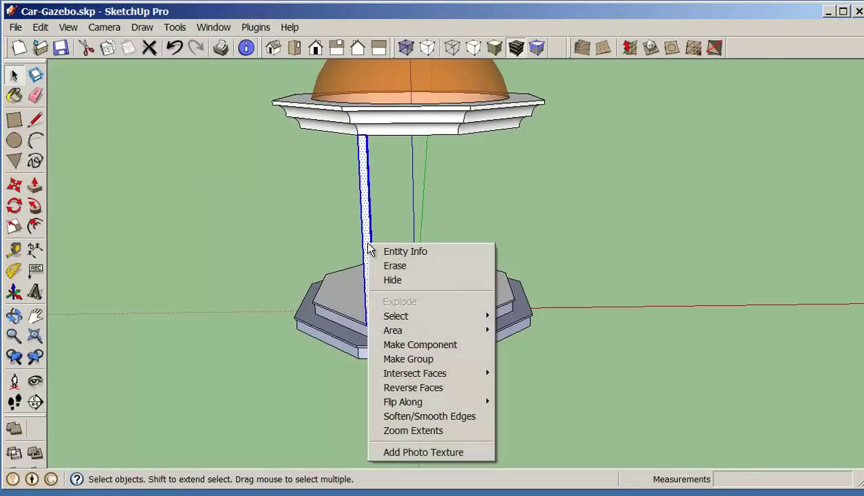
{"action": "left_click", "coordinate": [430, 360]}
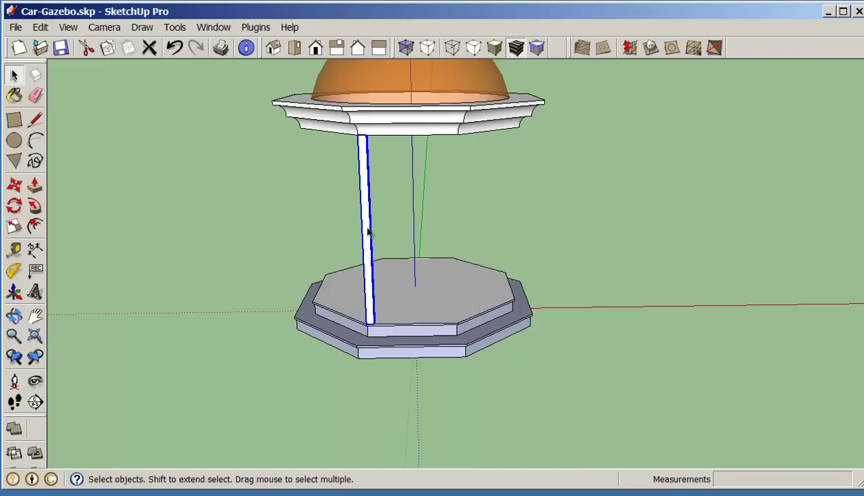
Move a copy of the post group to the next corner of the upper deck.
{"action": "middle_click_drag", "start_coordinate": [403, 255], "coordinate": [437, 295]}
{"action": "scroll", "coordinate": [415, 305], "scroll_direction": "up", "scroll_amount": 3}
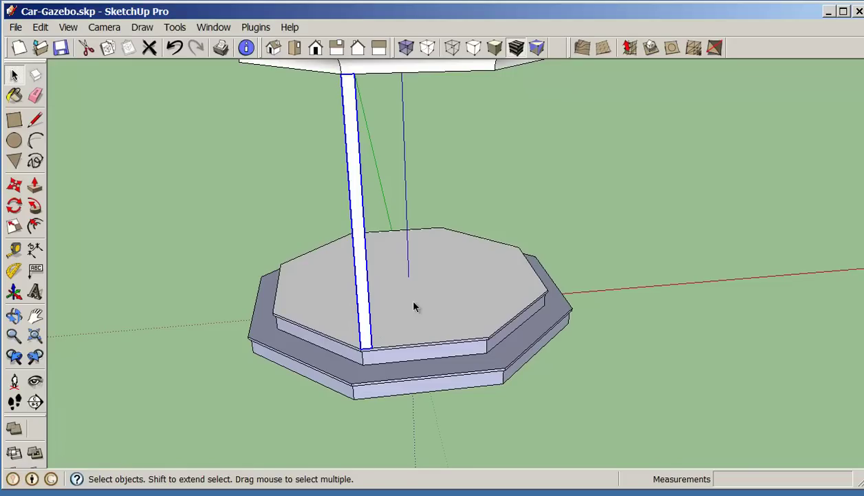
{"action": "key", "text": "m"}
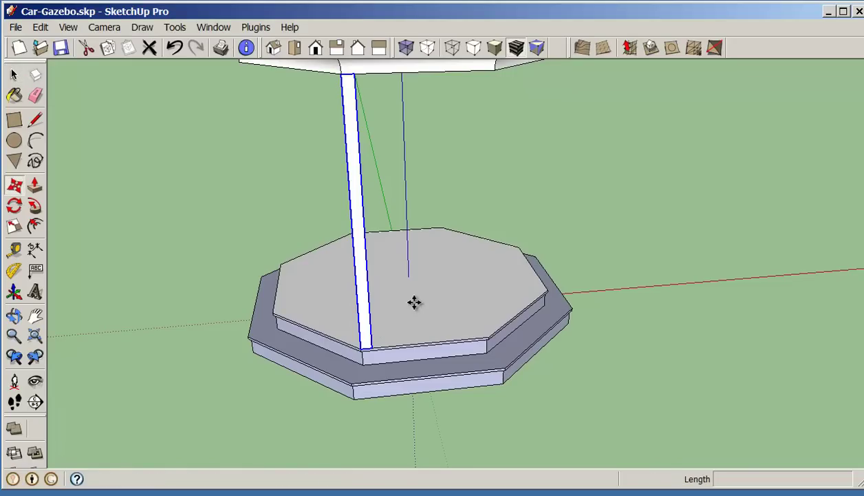
{"action": "left_click", "coordinate": [372, 349]}
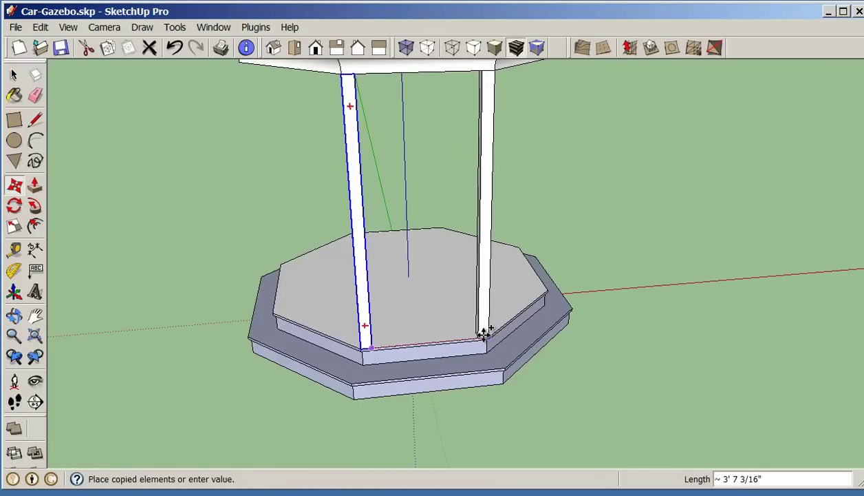
{"action": "left_click", "coordinate": [486, 329]}
{"action": "middle_click_drag", "start_coordinate": [486, 325], "coordinate": [602, 321]}
Deselect the copied post and orbit around the gazebo.
{"action": "key", "text": "m"}
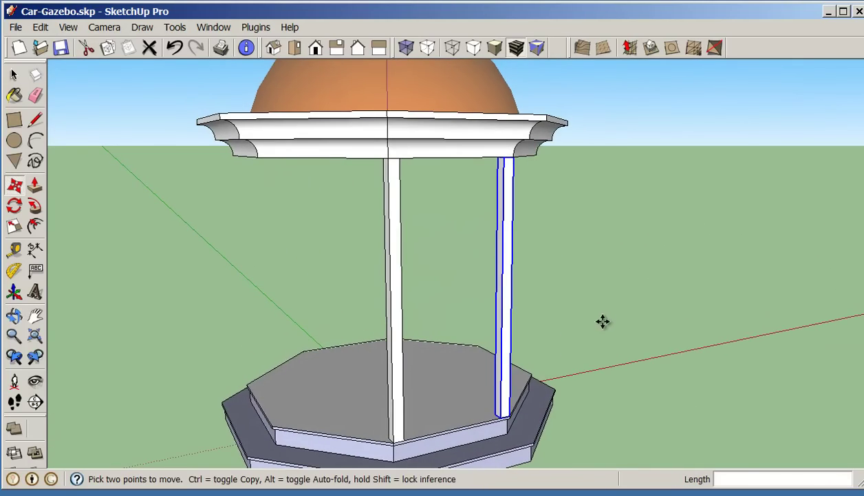
{"action": "left_click", "coordinate": [14, 74]}
{"action": "left_click", "coordinate": [147, 229]}
{"action": "middle_click_drag", "start_coordinate": [147, 229], "coordinate": [449, 372]}
{"action": "scroll", "coordinate": [464, 393], "scroll_direction": "up", "scroll_amount": 3}
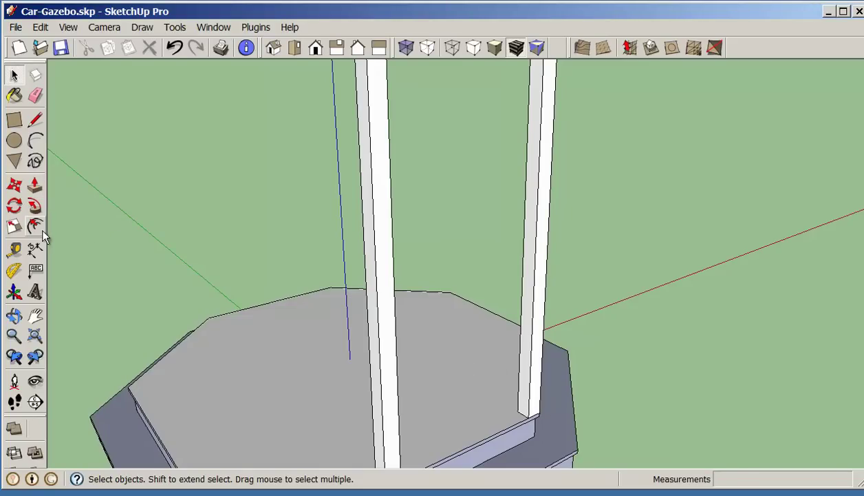
{"action": "left_click", "coordinate": [14, 249]}
{"action": "scroll", "coordinate": [517, 400], "scroll_direction": "up", "scroll_amount": 2}
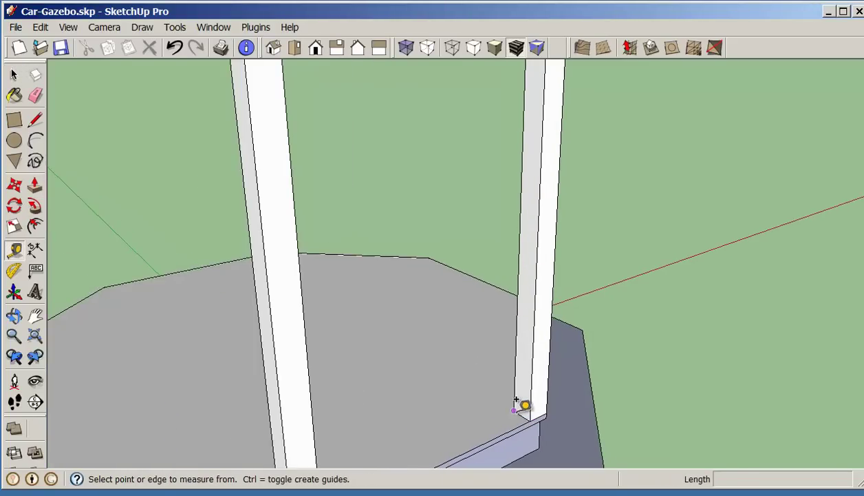
{"action": "scroll", "coordinate": [517, 401], "scroll_direction": "up", "scroll_amount": 3}
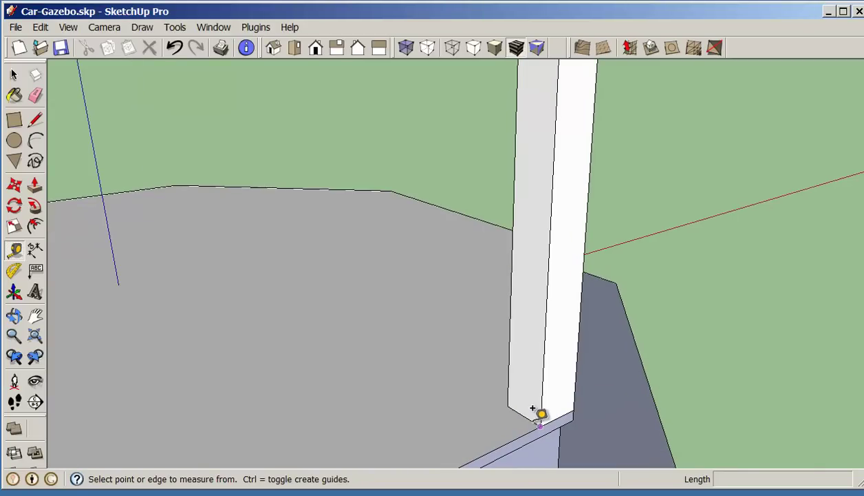
{"action": "scroll", "coordinate": [533, 408], "scroll_direction": "up", "scroll_amount": 2}
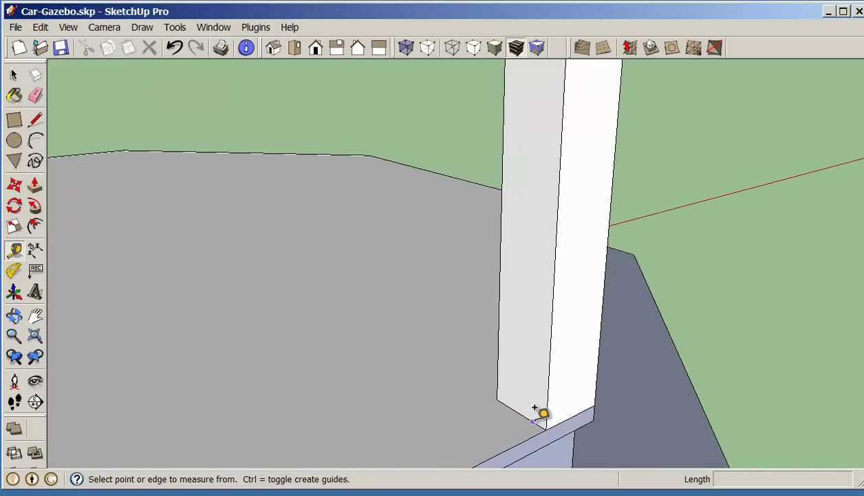
{"action": "left_click", "coordinate": [535, 415]}
{"action": "left_click", "coordinate": [545, 359]}
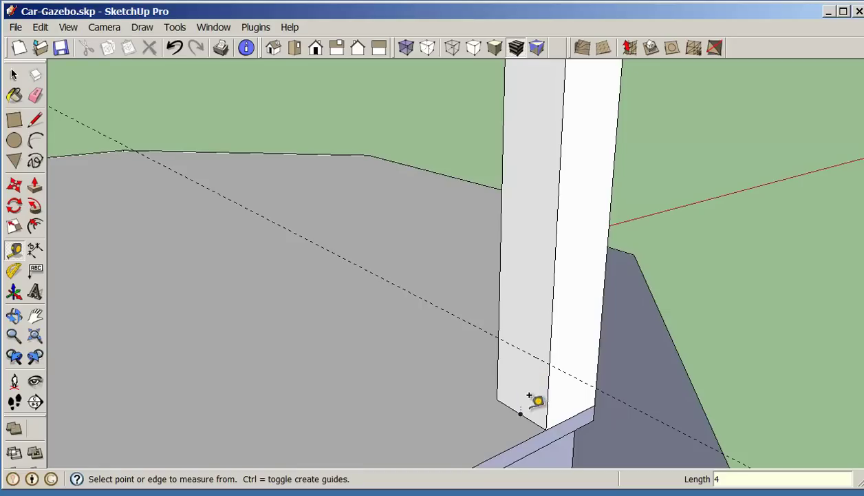
{"action": "left_click", "coordinate": [531, 419]}
{"action": "left_click", "coordinate": [535, 264]}
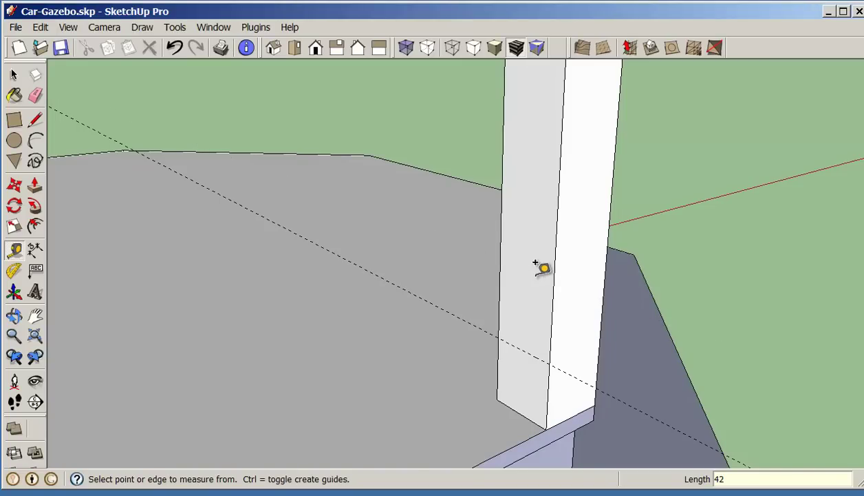
{"action": "scroll", "coordinate": [539, 270], "scroll_direction": "down", "scroll_amount": 6}
{"action": "middle_click_drag", "start_coordinate": [540, 274], "coordinate": [619, 276]}
{"action": "scroll", "coordinate": [555, 271], "scroll_direction": "up", "scroll_amount": 3}
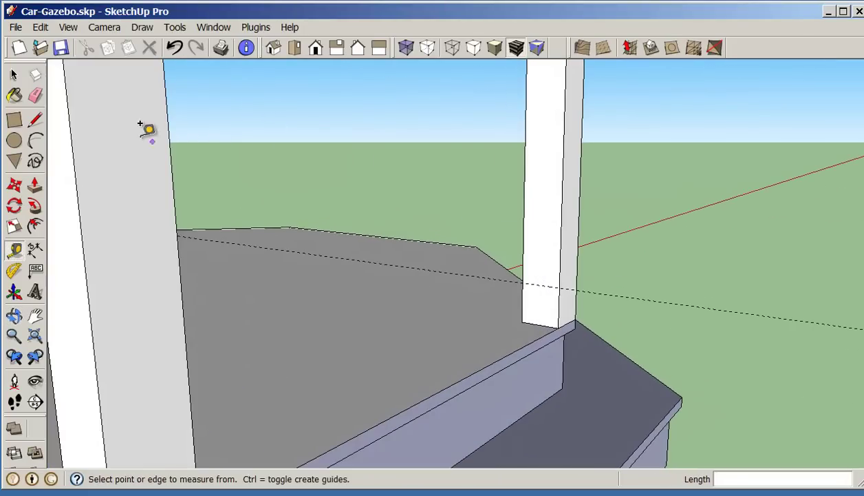
Draw a 3.5 × 1.75 rectangle on the corner post's inner face above the deck, then select it.
{"action": "left_click", "coordinate": [14, 121]}
{"action": "scroll", "coordinate": [526, 282], "scroll_direction": "up", "scroll_amount": 2}
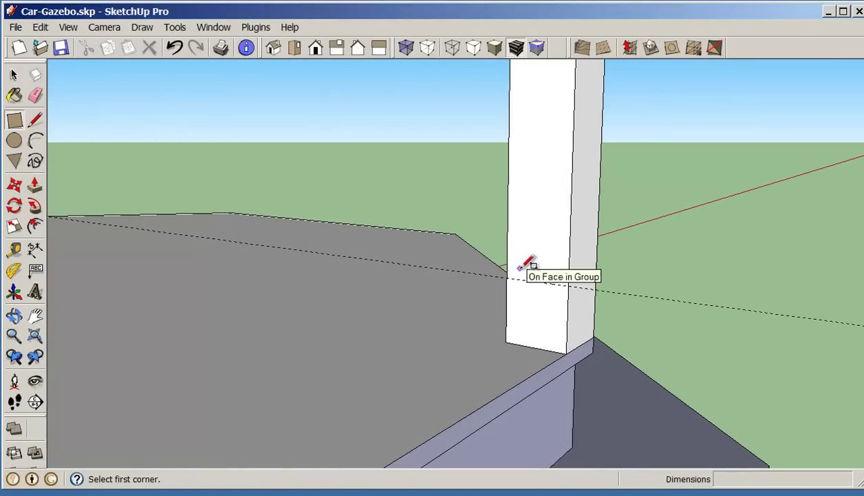
{"action": "left_click", "coordinate": [520, 267]}
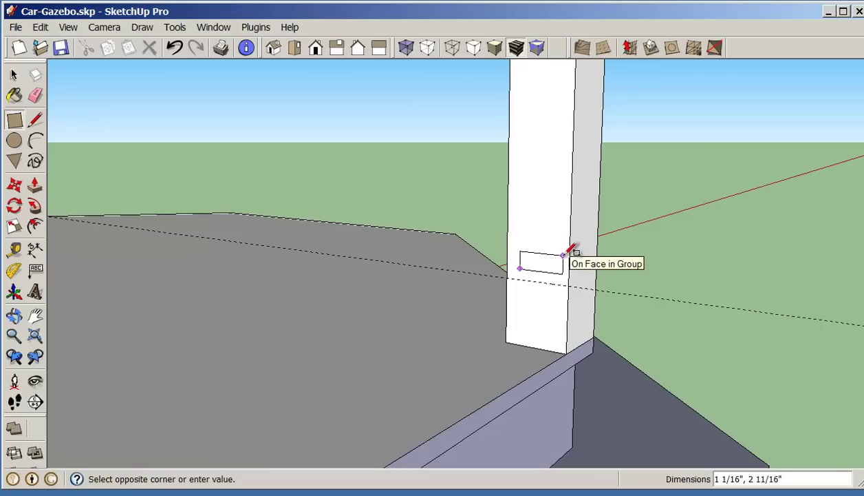
{"action": "left_click", "coordinate": [563, 253]}
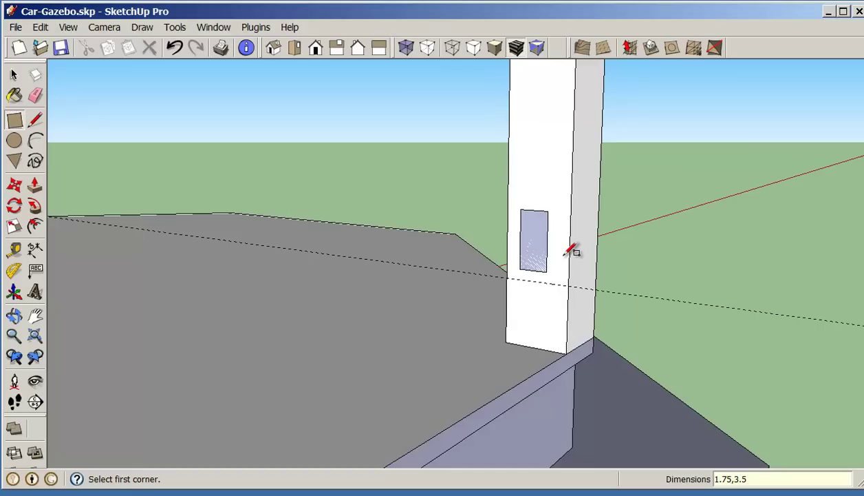
{"action": "type", "text": "3.5,1.75"}
{"action": "key", "text": "Return"}
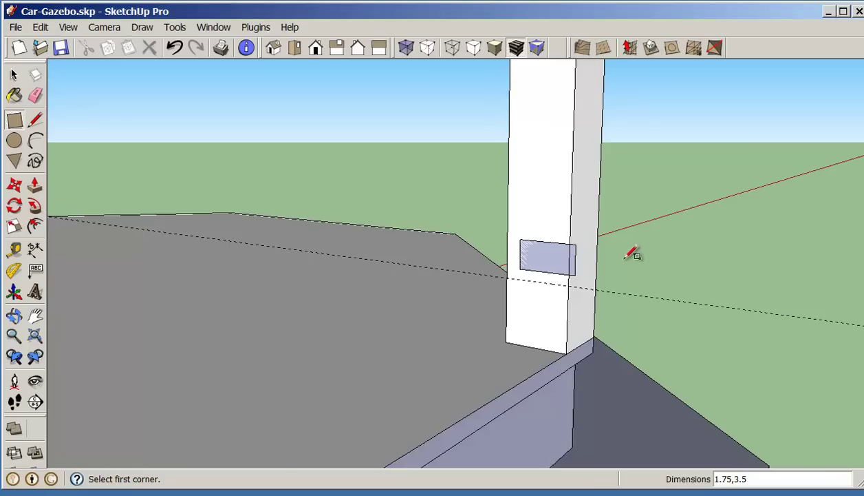
{"action": "left_click", "coordinate": [13, 75]}
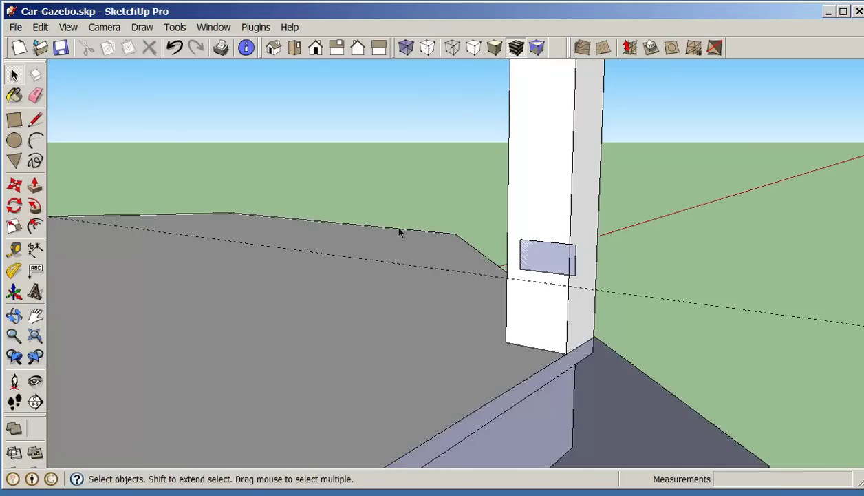
{"action": "left_click", "coordinate": [537, 264]}
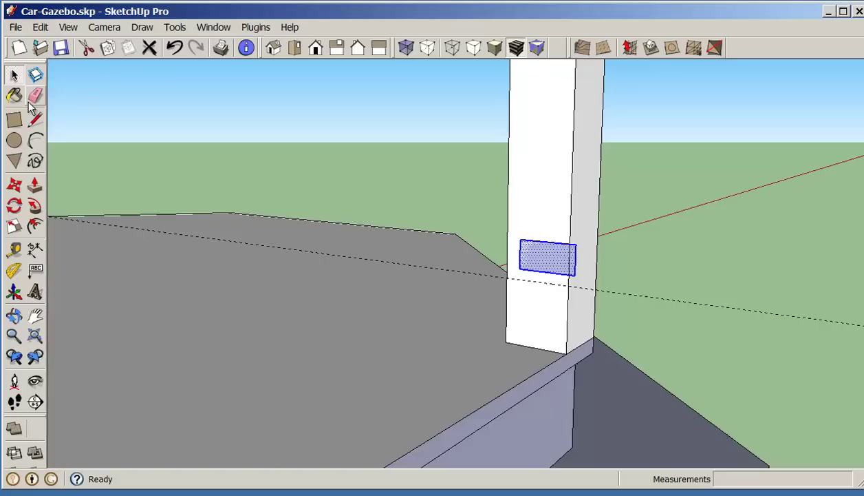
Move the small rectangle lower down the post face.
{"action": "left_click", "coordinate": [14, 184]}
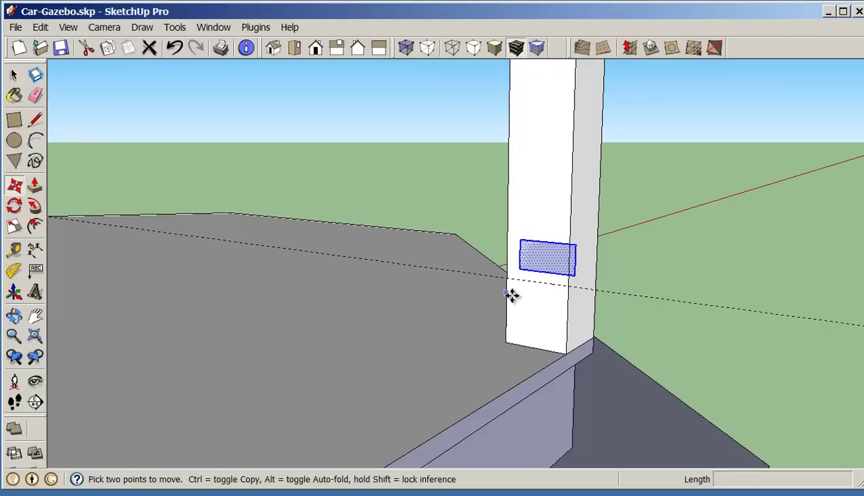
{"action": "scroll", "coordinate": [539, 278], "scroll_direction": "up", "scroll_amount": 3}
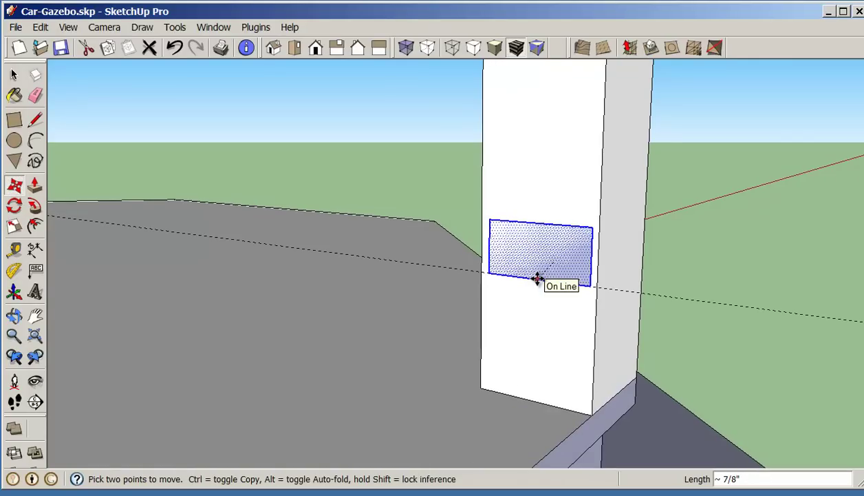
{"action": "left_click", "coordinate": [537, 278]}
{"action": "scroll", "coordinate": [569, 285], "scroll_direction": "down", "scroll_amount": 6}
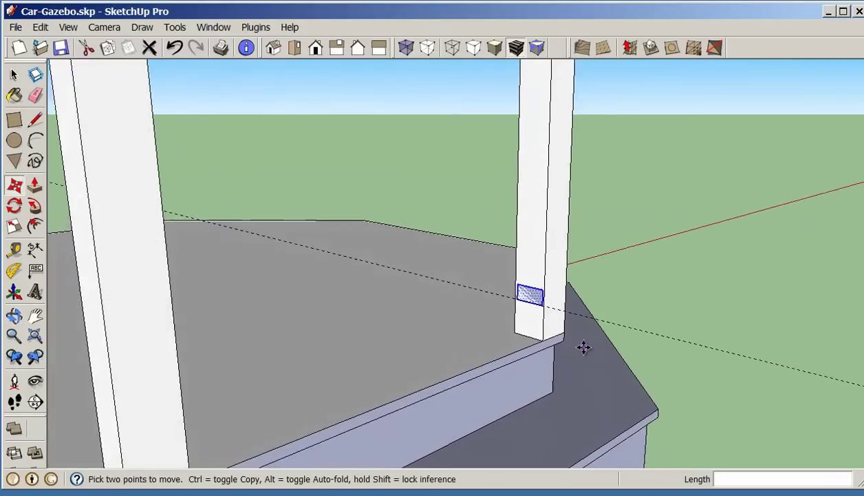
{"action": "scroll", "coordinate": [583, 346], "scroll_direction": "down", "scroll_amount": 5}
{"action": "middle_click_drag", "start_coordinate": [580, 342], "coordinate": [564, 375]}
{"action": "scroll", "coordinate": [560, 372], "scroll_direction": "up", "scroll_amount": 4}
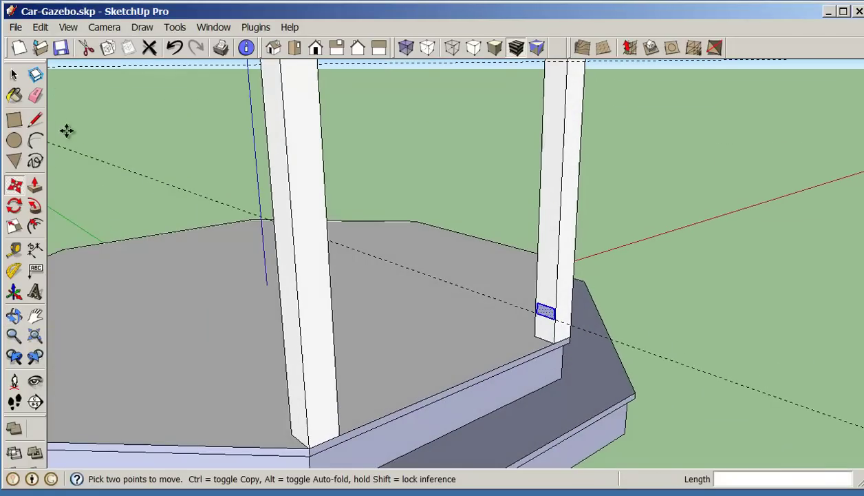
Push/pull the rectangle out into a low rail reaching the neighbouring post.
{"action": "left_click", "coordinate": [35, 185]}
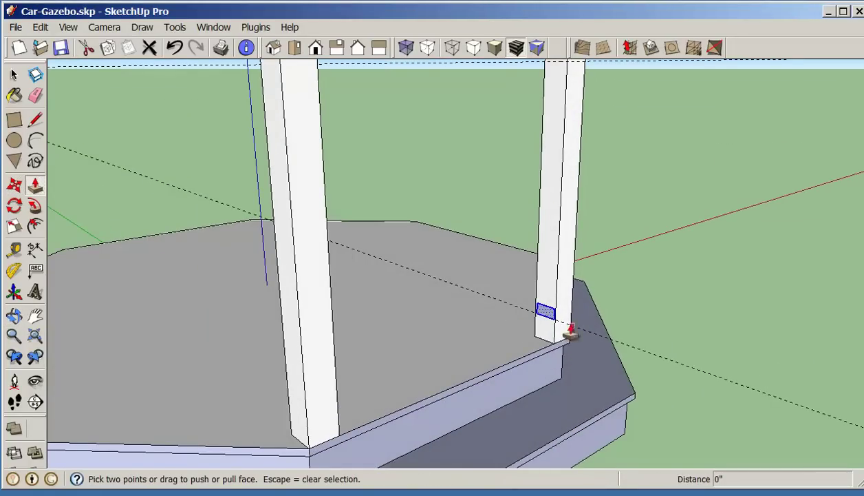
{"action": "left_click_drag", "start_coordinate": [545, 314], "coordinate": [336, 319]}
{"action": "middle_click_drag", "start_coordinate": [436, 308], "coordinate": [110, 241]}
{"action": "key", "text": "space"}
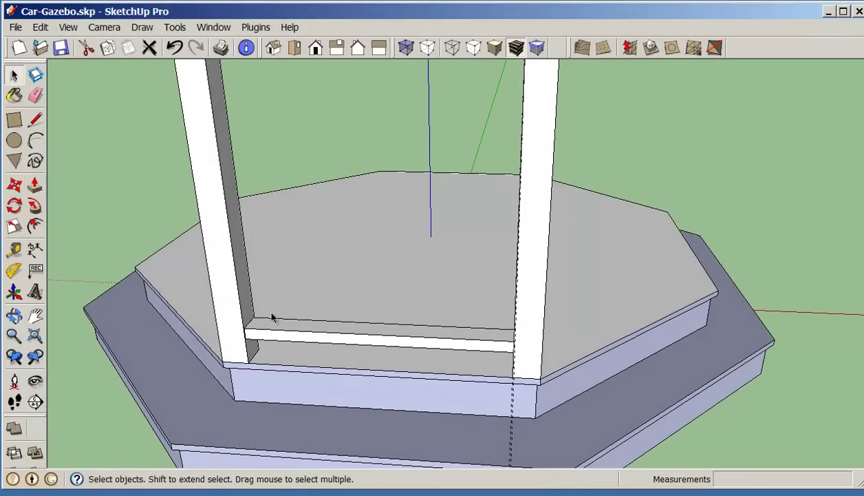
Make the whole low rail into a group.
{"action": "triple_click", "coordinate": [317, 337]}
{"action": "right_click", "coordinate": [318, 338]}
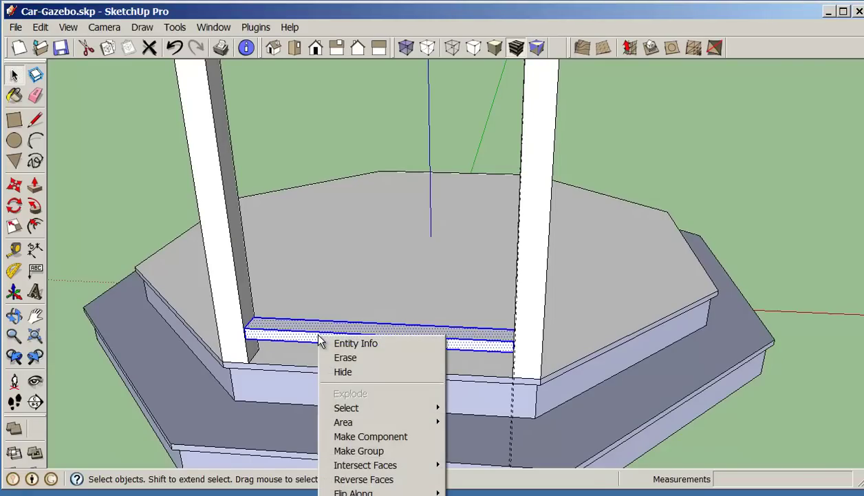
{"action": "left_click", "coordinate": [377, 452]}
{"action": "middle_click_drag", "start_coordinate": [368, 439], "coordinate": [512, 354]}
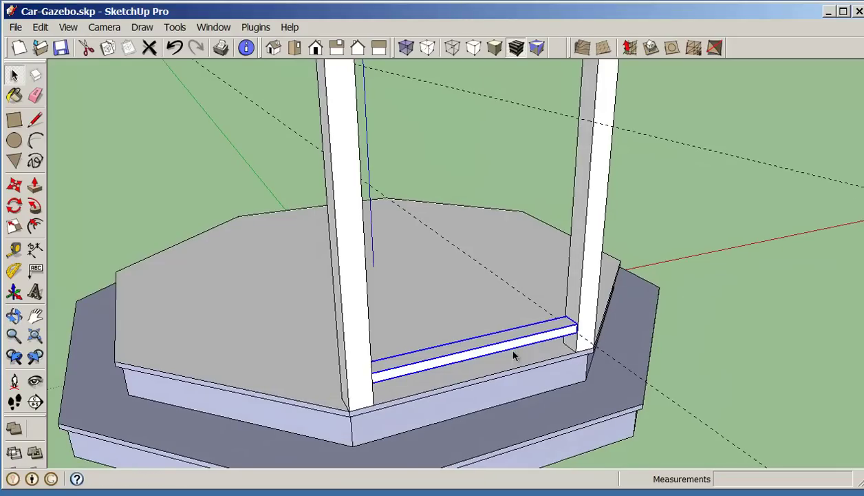
Copy the rail group higher up between the same two posts and clear the selection.
{"action": "key", "text": "m"}
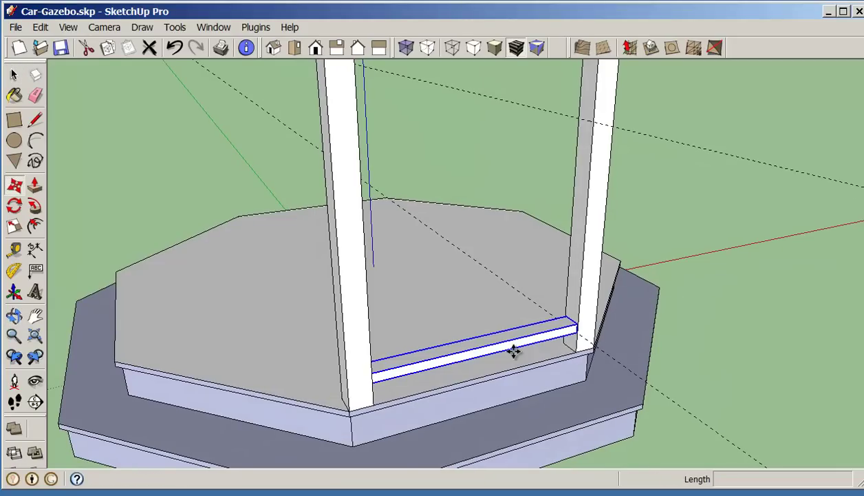
{"action": "scroll", "coordinate": [566, 331], "scroll_direction": "up", "scroll_amount": 2}
{"action": "scroll", "coordinate": [573, 314], "scroll_direction": "up", "scroll_amount": 1}
{"action": "key", "text": "ctrl"}
{"action": "left_click", "coordinate": [574, 315]}
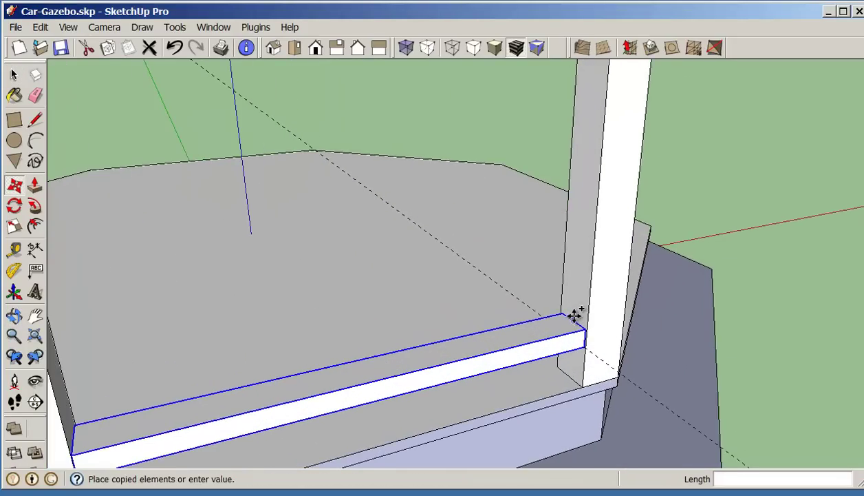
{"action": "scroll", "coordinate": [581, 276], "scroll_direction": "down", "scroll_amount": 1}
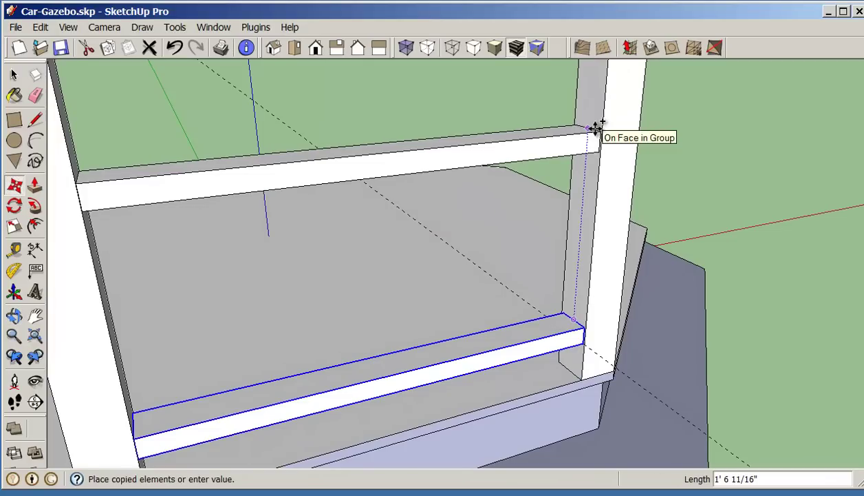
{"action": "middle_click_drag", "start_coordinate": [596, 132], "coordinate": [596, 159]}
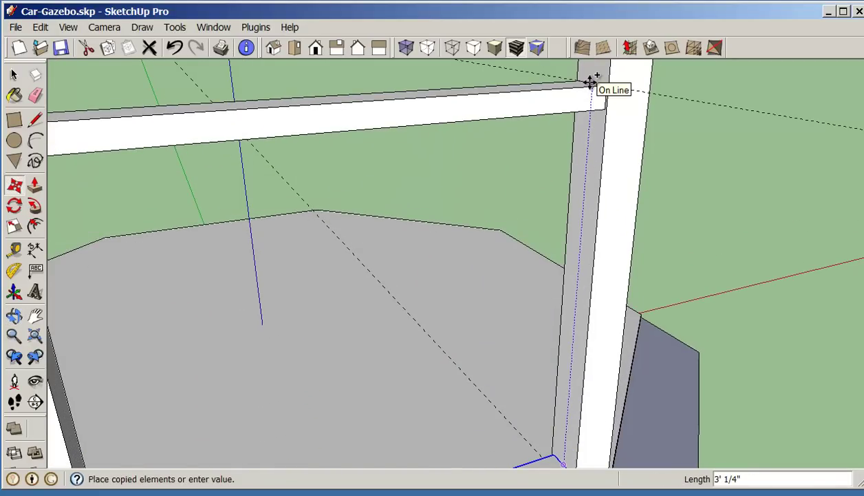
{"action": "left_click", "coordinate": [592, 81]}
{"action": "middle_click_drag", "start_coordinate": [684, 168], "coordinate": [424, 250]}
{"action": "scroll", "coordinate": [643, 199], "scroll_direction": "down", "scroll_amount": 3}
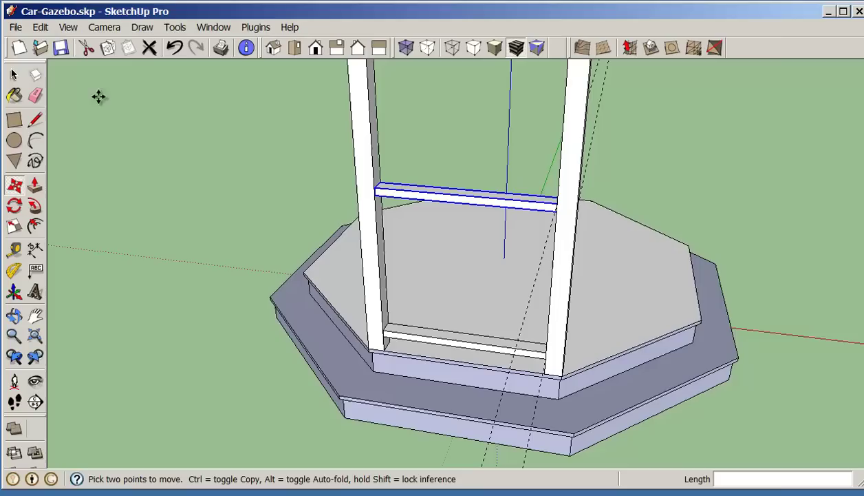
{"action": "left_click", "coordinate": [13, 74]}
{"action": "left_click", "coordinate": [134, 147]}
{"action": "middle_click_drag", "start_coordinate": [427, 284], "coordinate": [411, 322]}
Pull Tape Measure guides 1 3/4" from the rail edge along its top.
{"action": "scroll", "coordinate": [414, 302], "scroll_direction": "up", "scroll_amount": 3}
{"action": "scroll", "coordinate": [412, 323], "scroll_direction": "up", "scroll_amount": 4}
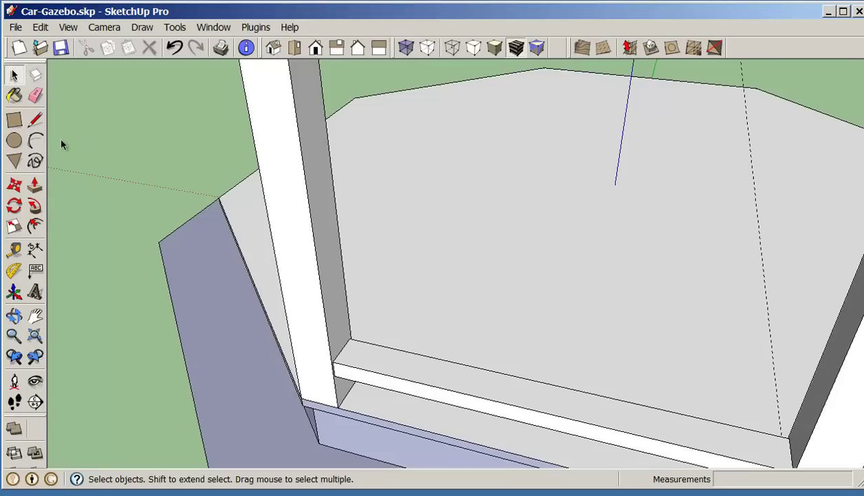
{"action": "left_click", "coordinate": [14, 250]}
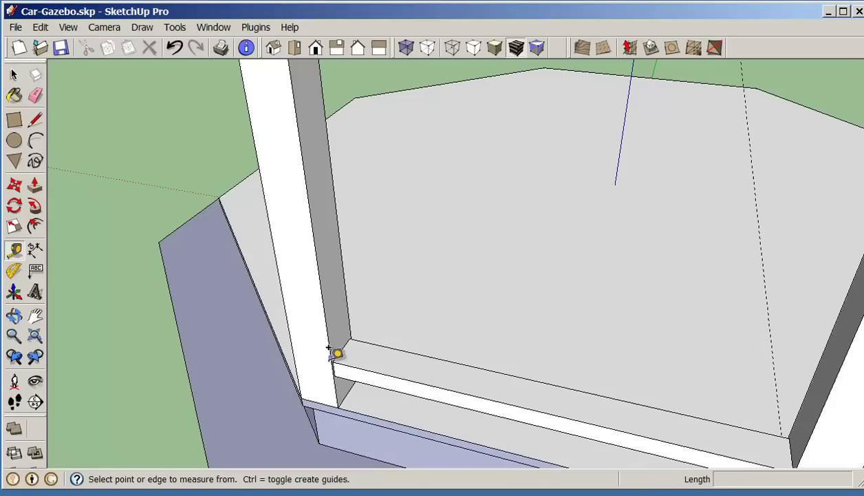
{"action": "left_click", "coordinate": [355, 362]}
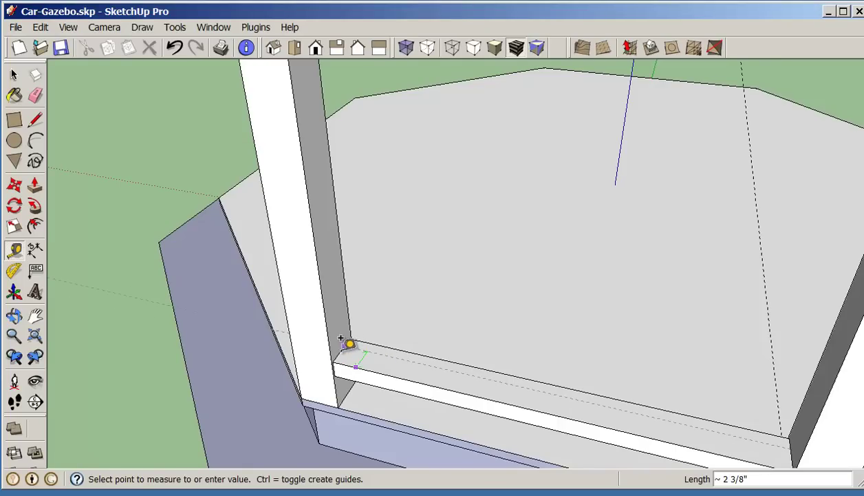
{"action": "left_click", "coordinate": [341, 338]}
{"action": "scroll", "coordinate": [405, 358], "scroll_direction": "up", "scroll_amount": 5}
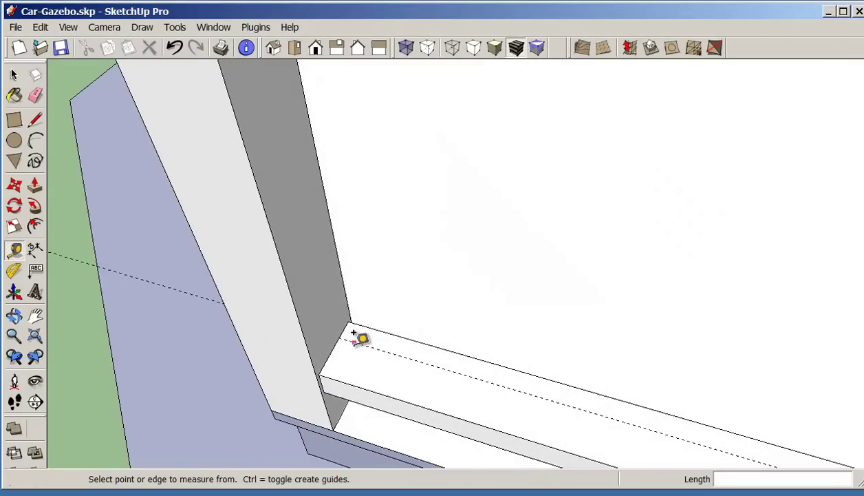
{"action": "left_click", "coordinate": [339, 380]}
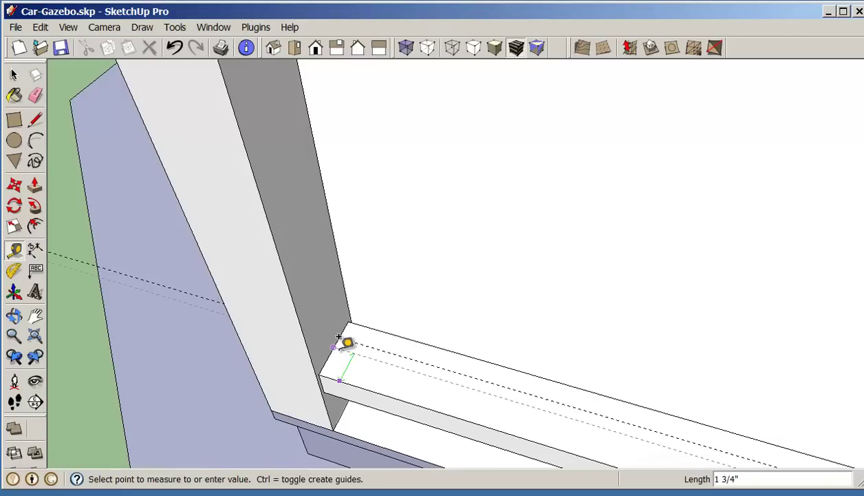
{"action": "left_click", "coordinate": [347, 342]}
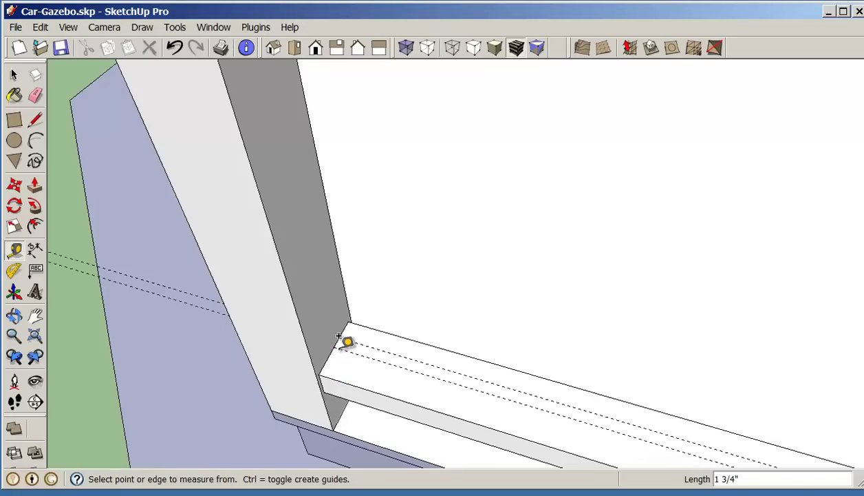
Erase the extra guide, leaving a single guide line along the rail.
{"action": "left_click", "coordinate": [35, 95]}
{"action": "left_click", "coordinate": [365, 339]}
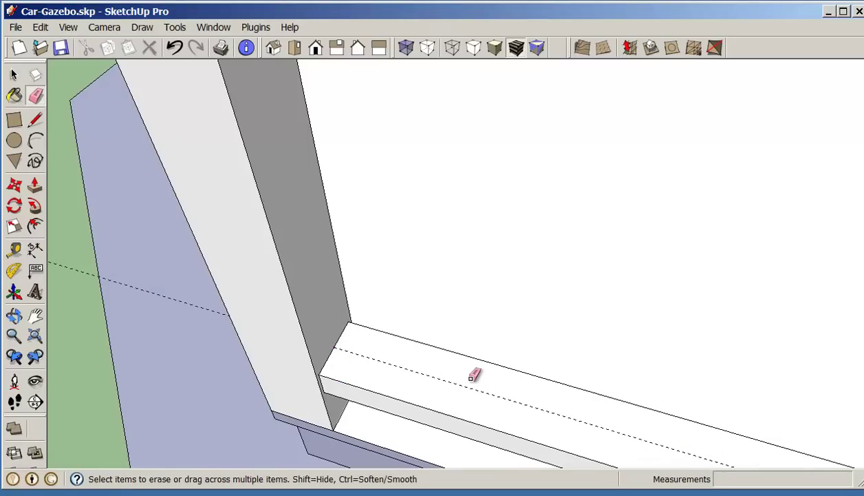
{"action": "scroll", "coordinate": [475, 375], "scroll_direction": "down", "scroll_amount": 3}
{"action": "mouse_move", "coordinate": [475, 374]}
{"action": "middle_mouse_down"}
{"action": "mouse_move", "coordinate": [603, 372]}
{"action": "mouse_move", "coordinate": [521, 370]}
{"action": "middle_mouse_up"}
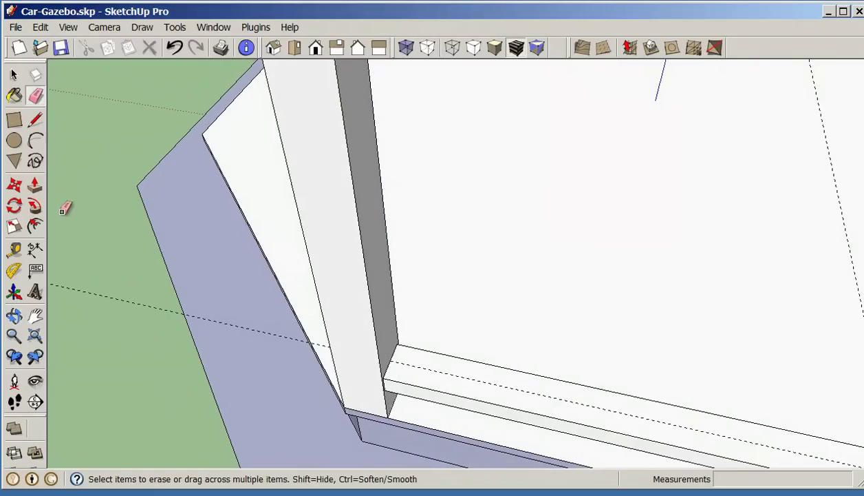
Draw a 1.5 × 1.5 baluster square on the lower rail's top beside the post, then select it.
{"action": "left_click", "coordinate": [13, 141]}
{"action": "scroll", "coordinate": [406, 360], "scroll_direction": "up", "scroll_amount": 2}
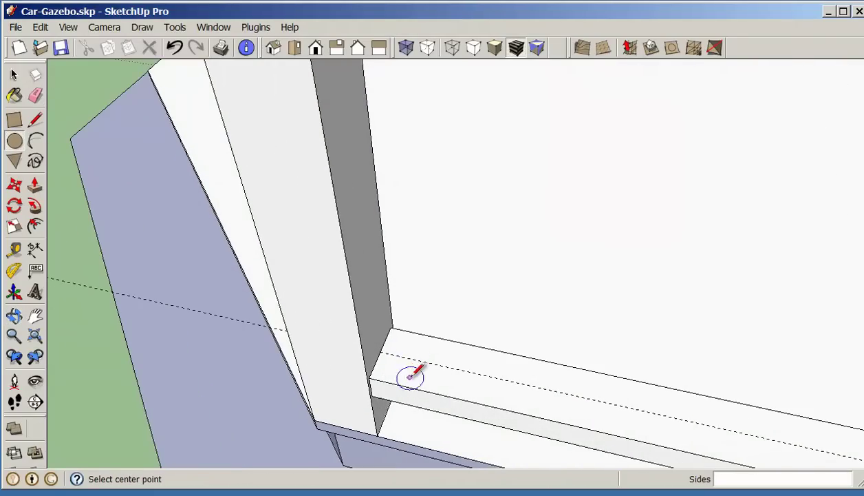
{"action": "left_click", "coordinate": [15, 121]}
{"action": "scroll", "coordinate": [401, 354], "scroll_direction": "up", "scroll_amount": 1}
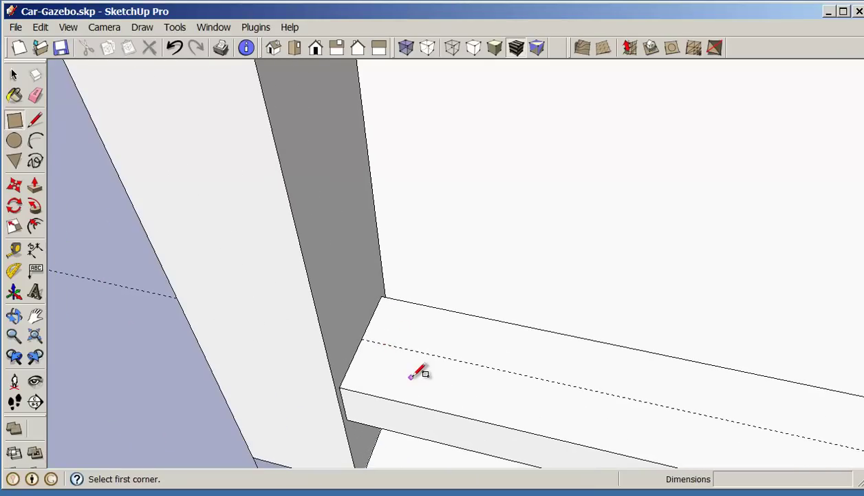
{"action": "scroll", "coordinate": [414, 370], "scroll_direction": "up", "scroll_amount": 1}
{"action": "left_click", "coordinate": [402, 377]}
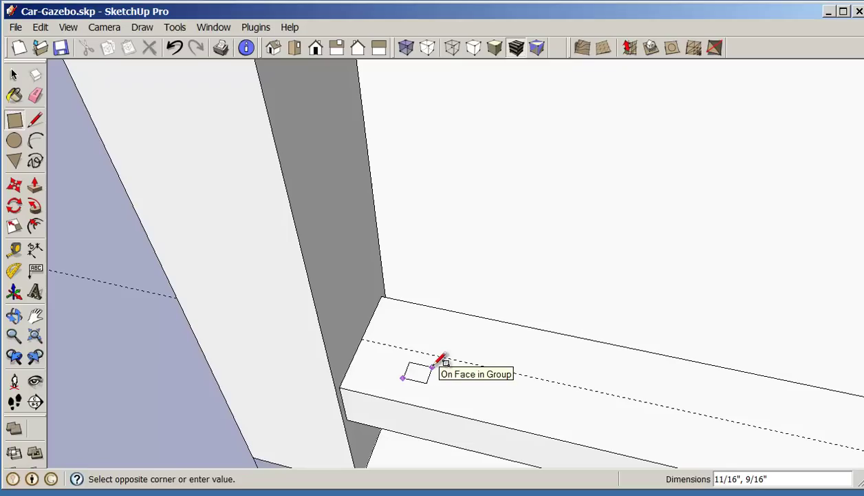
{"action": "left_click", "coordinate": [432, 366]}
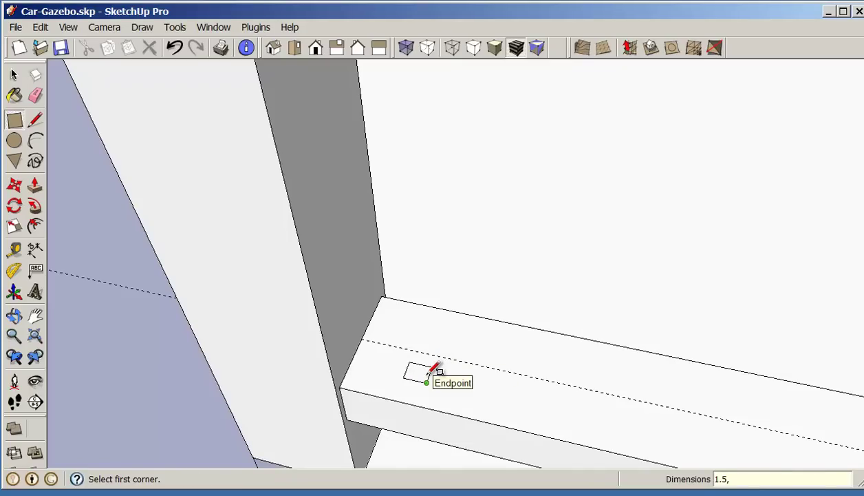
{"action": "key", "text": "Return"}
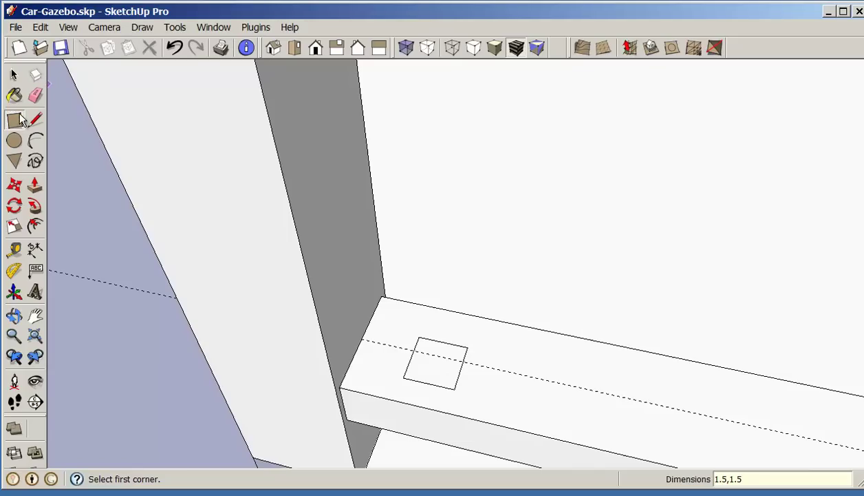
{"action": "left_click", "coordinate": [14, 75]}
{"action": "left_click", "coordinate": [434, 373]}
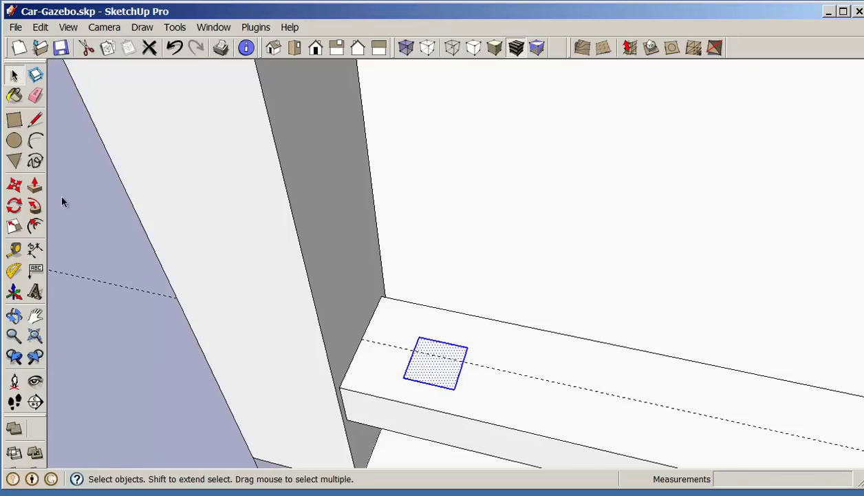
Move the small square into position along the lower rail.
{"action": "left_click", "coordinate": [14, 185]}
{"action": "left_click", "coordinate": [459, 369]}
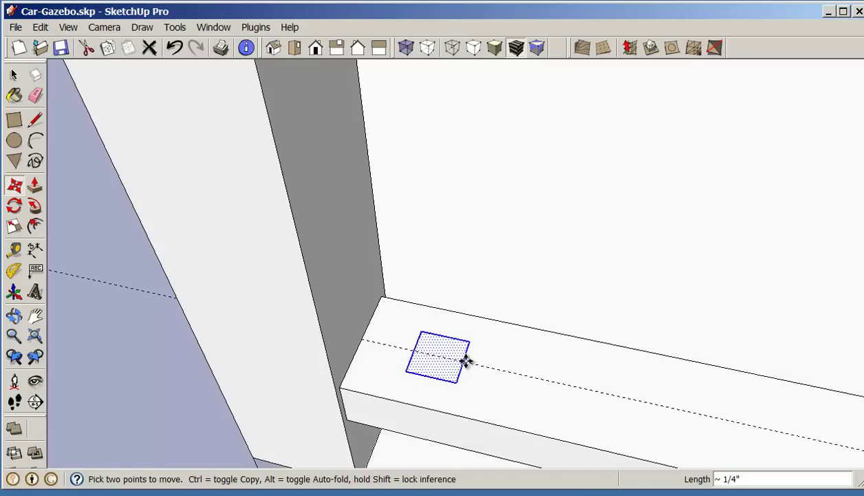
{"action": "scroll", "coordinate": [468, 365], "scroll_direction": "down", "scroll_amount": 5}
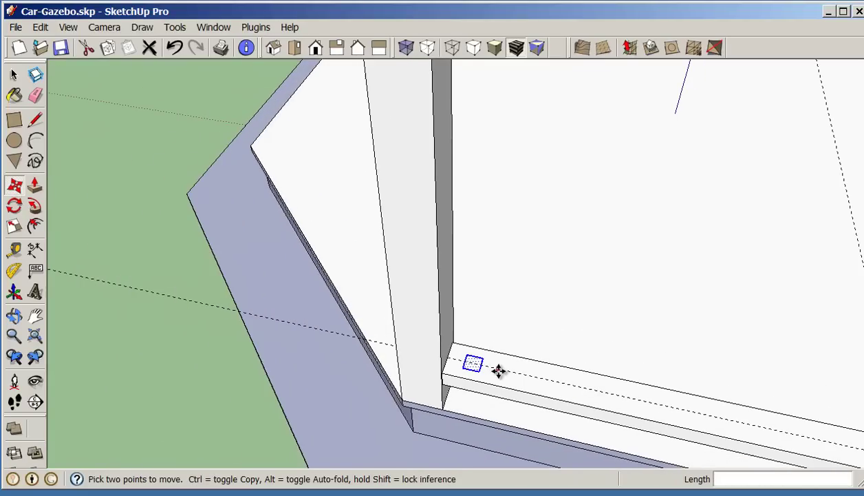
{"action": "middle_click_drag", "start_coordinate": [525, 359], "coordinate": [488, 395]}
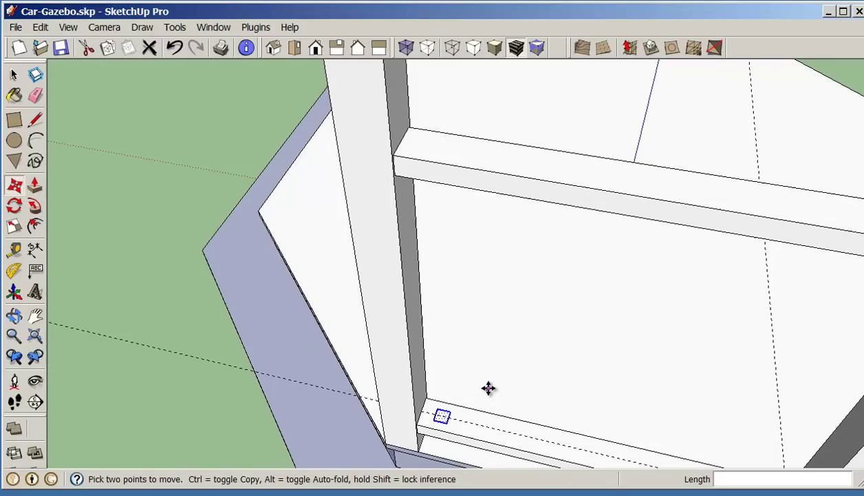
Push/pull the square up 2' 10 1/2" into a baluster reaching the upper beam.
{"action": "left_click", "coordinate": [35, 185]}
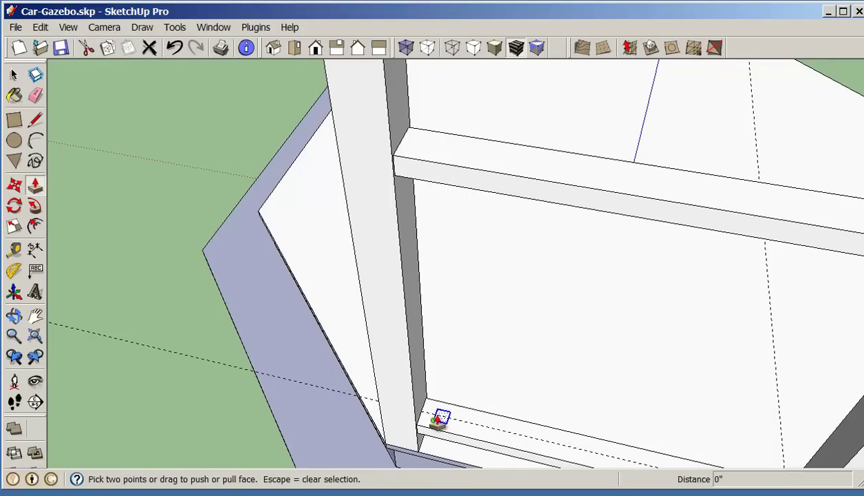
{"action": "scroll", "coordinate": [443, 422], "scroll_direction": "up", "scroll_amount": 4}
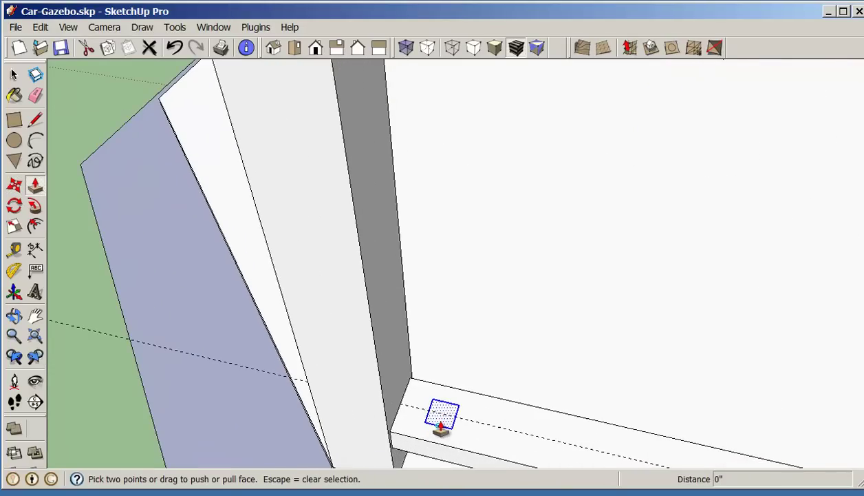
{"action": "scroll", "coordinate": [442, 422], "scroll_direction": "down", "scroll_amount": 2}
{"action": "left_click", "coordinate": [441, 419]}
{"action": "scroll", "coordinate": [456, 331], "scroll_direction": "down", "scroll_amount": 3}
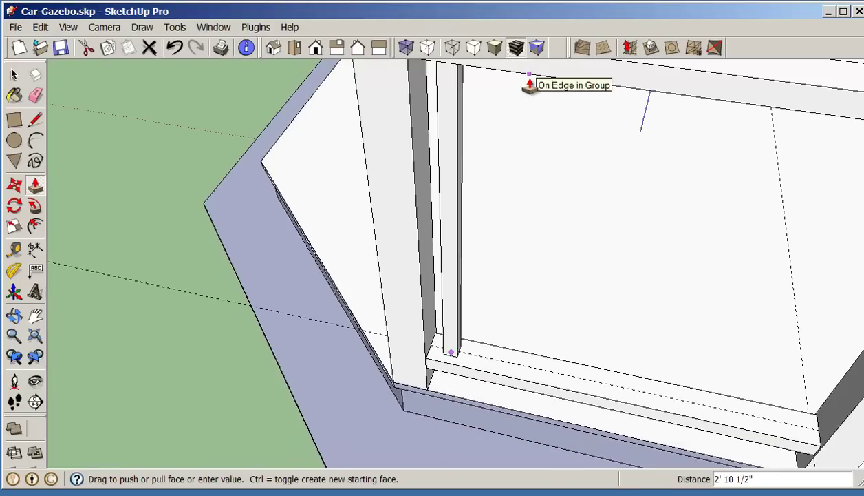
{"action": "left_click", "coordinate": [527, 82]}
{"action": "middle_click_drag", "start_coordinate": [538, 165], "coordinate": [571, 142]}
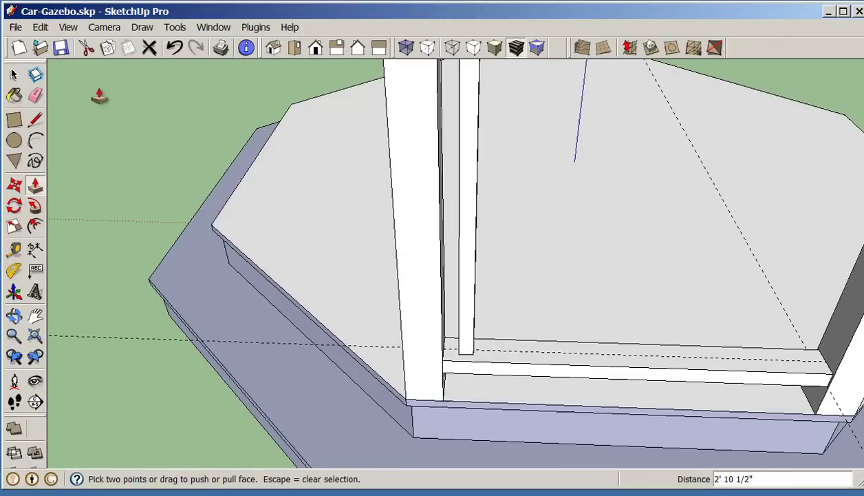
{"action": "left_click", "coordinate": [13, 77]}
Make the thin baluster into a group.
{"action": "left_click", "coordinate": [468, 259]}
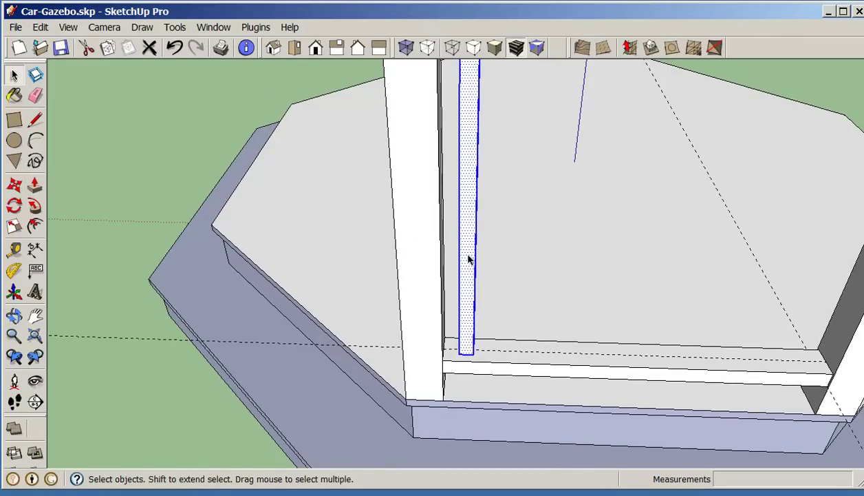
{"action": "right_click", "coordinate": [469, 260]}
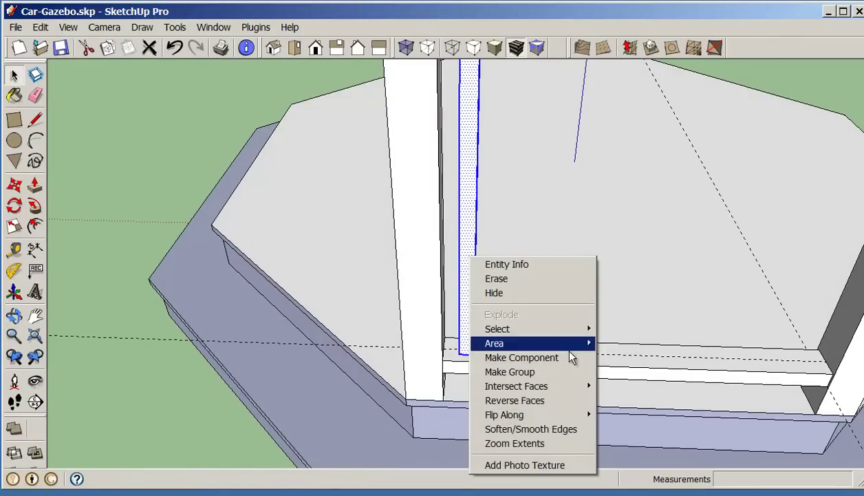
{"action": "left_click", "coordinate": [544, 372]}
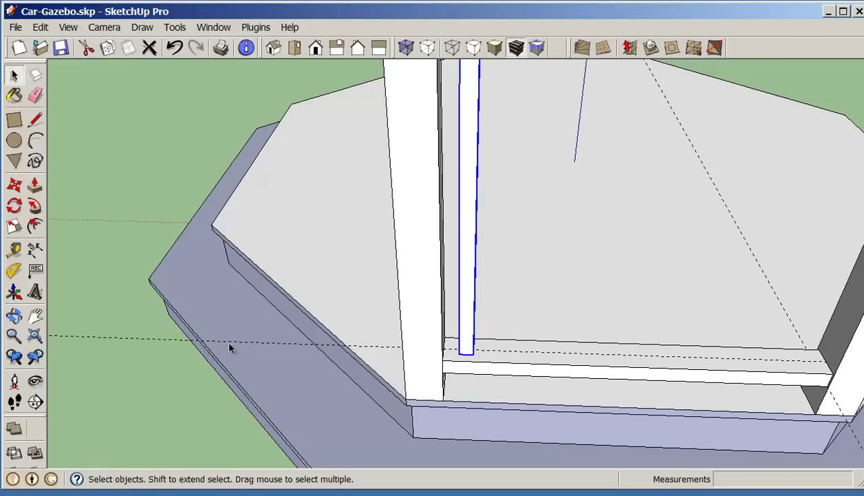
Copy the baluster 4" along the lower rail and array it eight times.
{"action": "key", "text": "m"}
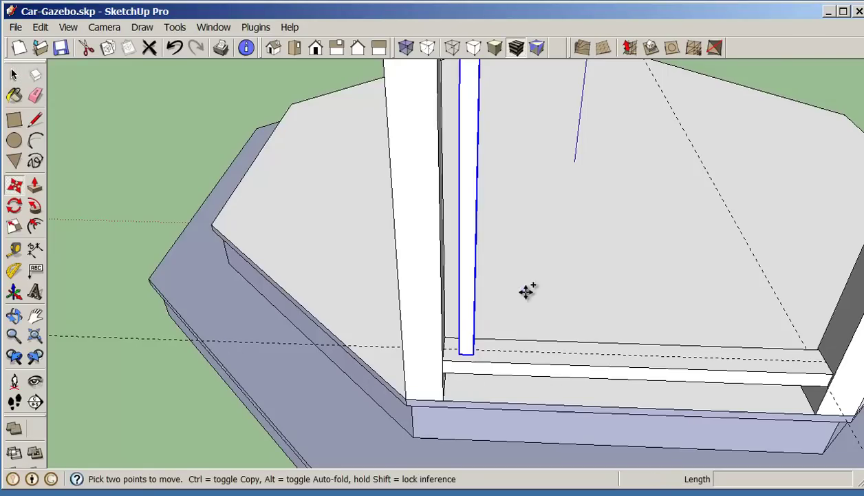
{"action": "key", "text": "ctrl"}
{"action": "left_click", "coordinate": [501, 294]}
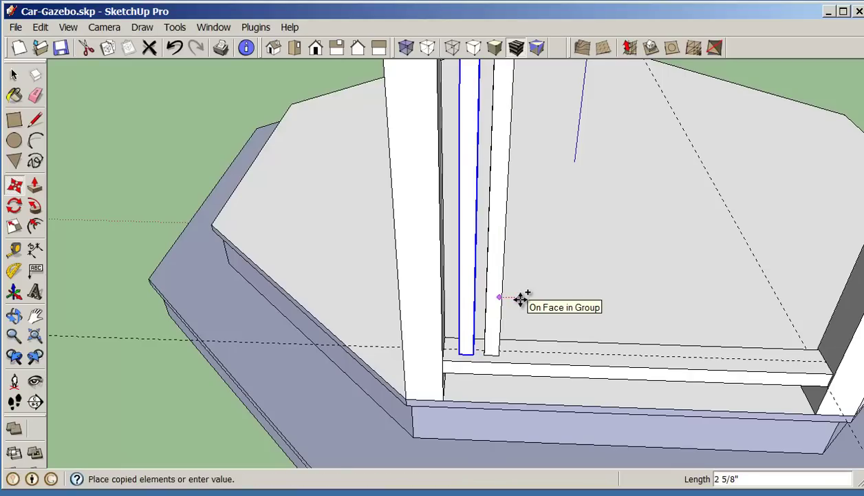
{"action": "type", "text": "4"}
{"action": "key", "text": "Return"}
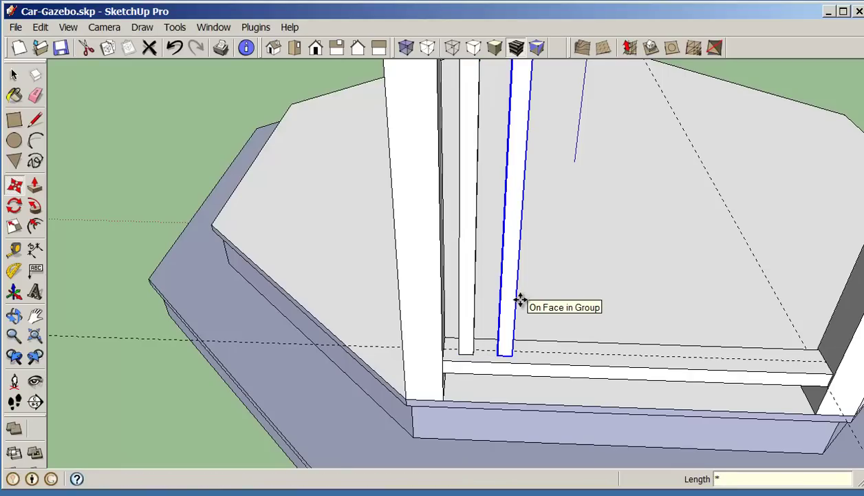
{"action": "type", "text": "*9"}
{"action": "key", "text": "Return"}
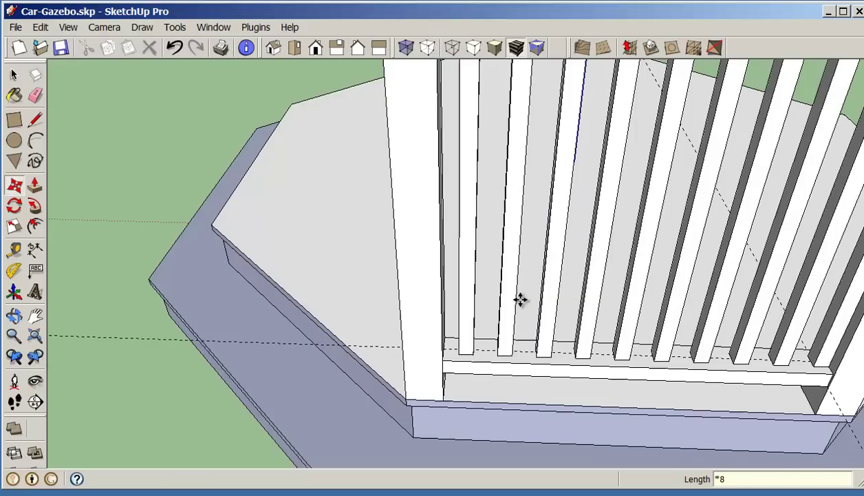
{"action": "key", "text": "Return"}
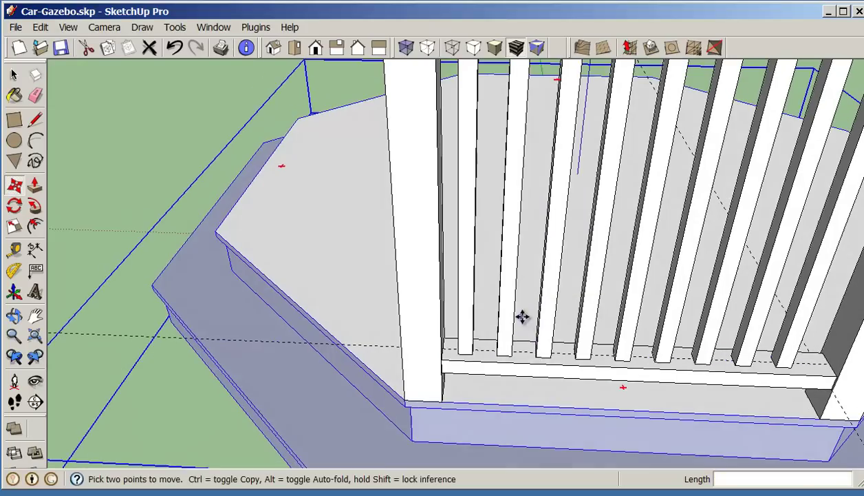
{"action": "middle_click_drag", "start_coordinate": [521, 315], "coordinate": [647, 278]}
Select all nine balusters and shift them 1 3/16" sideways between the posts.
{"action": "key", "text": "ctrl+t"}
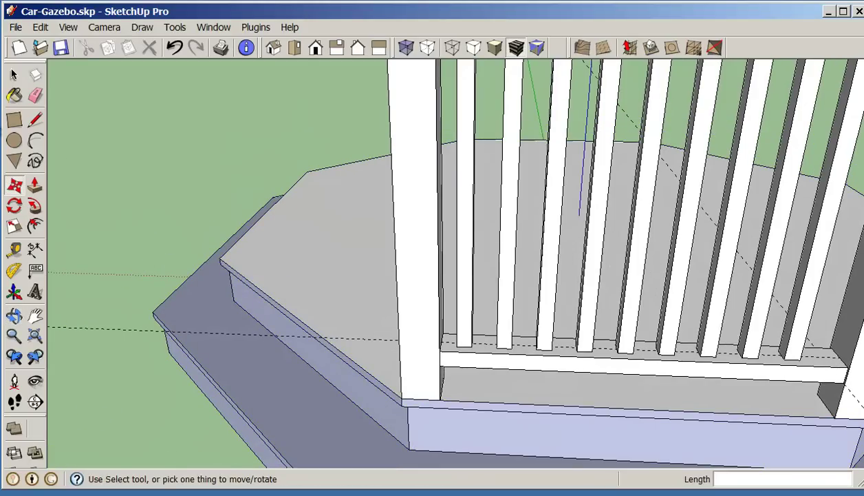
{"action": "left_click", "coordinate": [14, 75]}
{"action": "middle_click_drag", "start_coordinate": [103, 131], "coordinate": [548, 282]}
{"action": "left_click", "coordinate": [669, 335]}
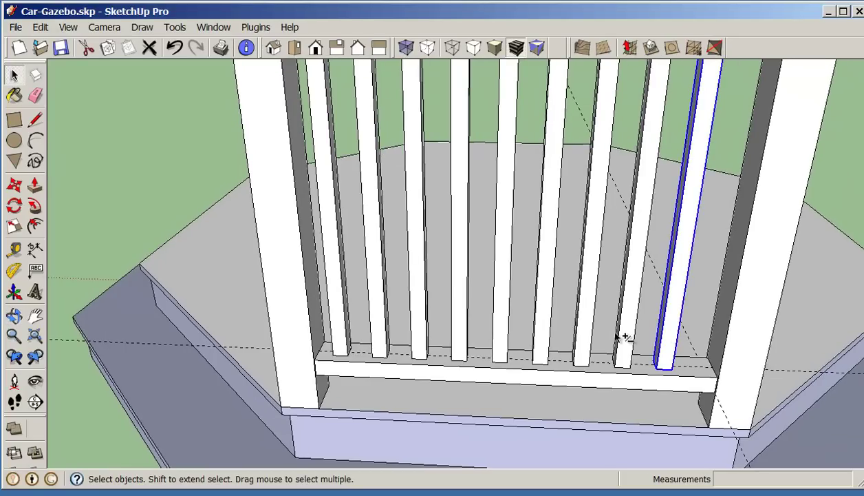
{"action": "left_click", "coordinate": [625, 340], "text": "shift"}
{"action": "left_click", "coordinate": [578, 344], "text": "shift"}
{"action": "left_click", "coordinate": [541, 338], "text": "shift"}
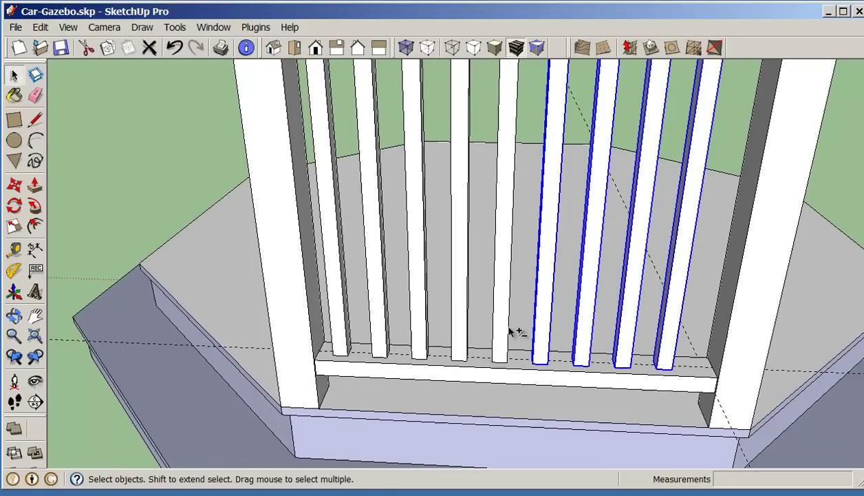
{"action": "left_click", "coordinate": [504, 333], "text": "shift"}
{"action": "left_click", "coordinate": [461, 335], "text": "shift"}
{"action": "left_click", "coordinate": [411, 329], "text": "shift"}
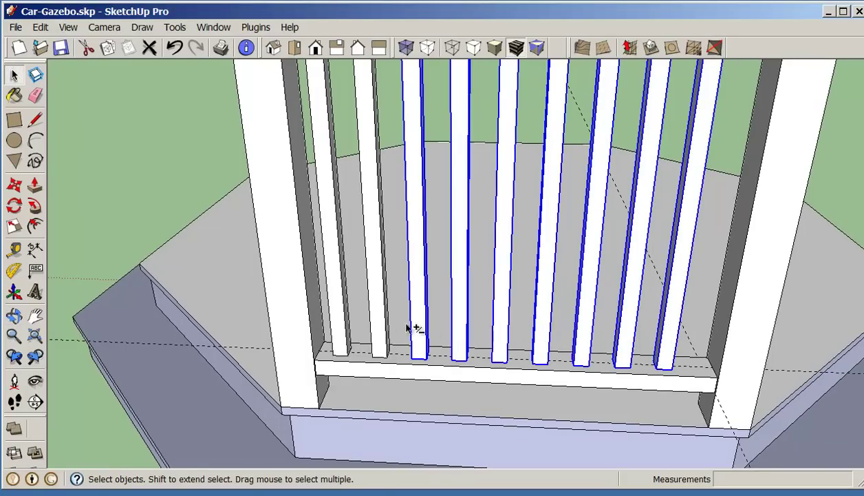
{"action": "left_click", "coordinate": [381, 325], "text": "shift"}
{"action": "left_click", "coordinate": [341, 320], "text": "shift"}
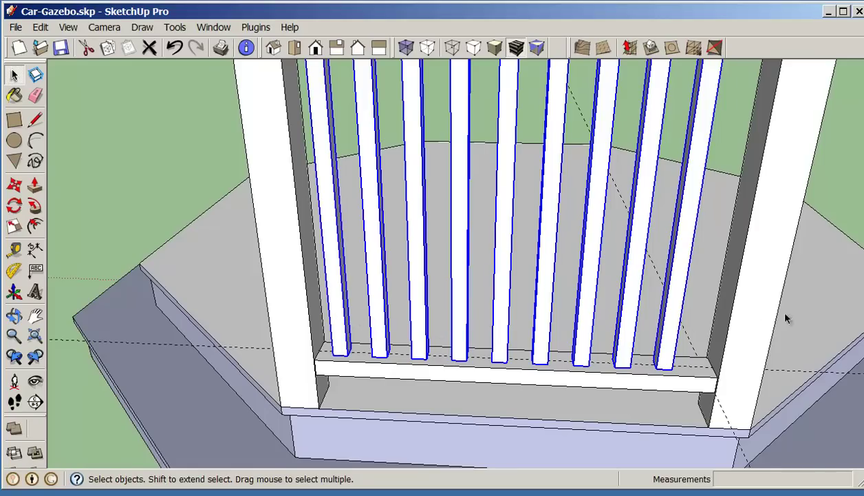
{"action": "key", "text": "m"}
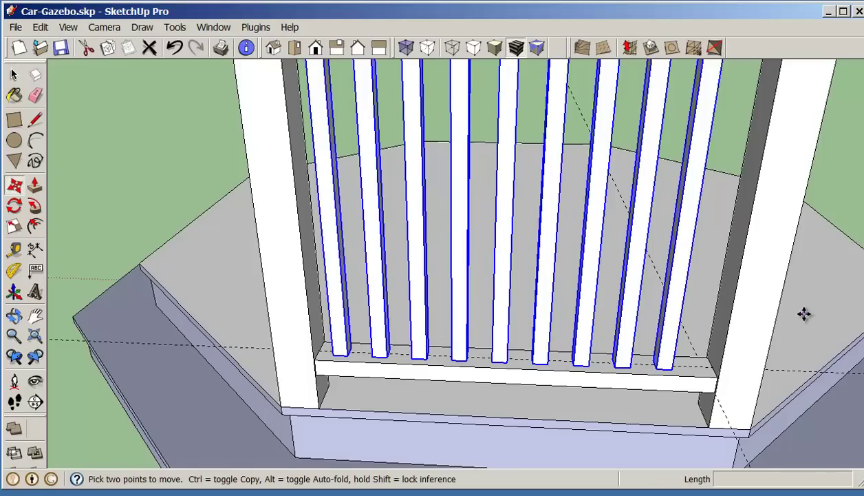
{"action": "left_click", "coordinate": [805, 314]}
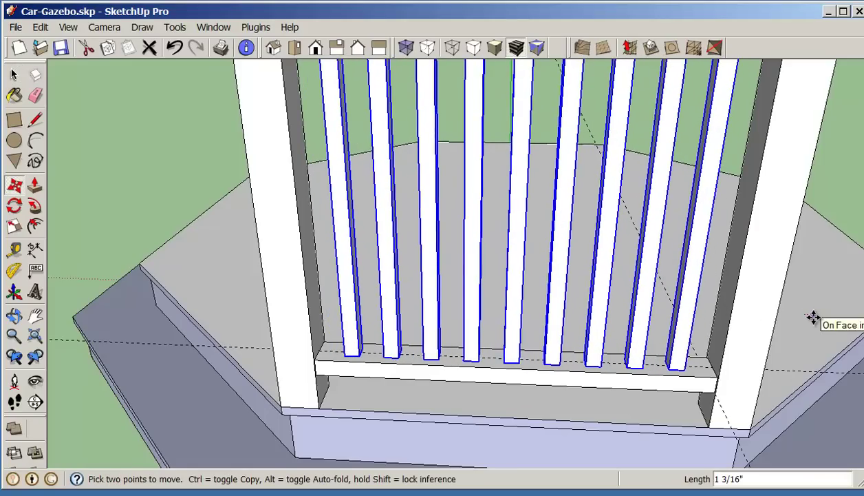
Group both posts, the top and bottom rails and the balusters together.
{"action": "scroll", "coordinate": [812, 311], "scroll_direction": "down", "scroll_amount": 3}
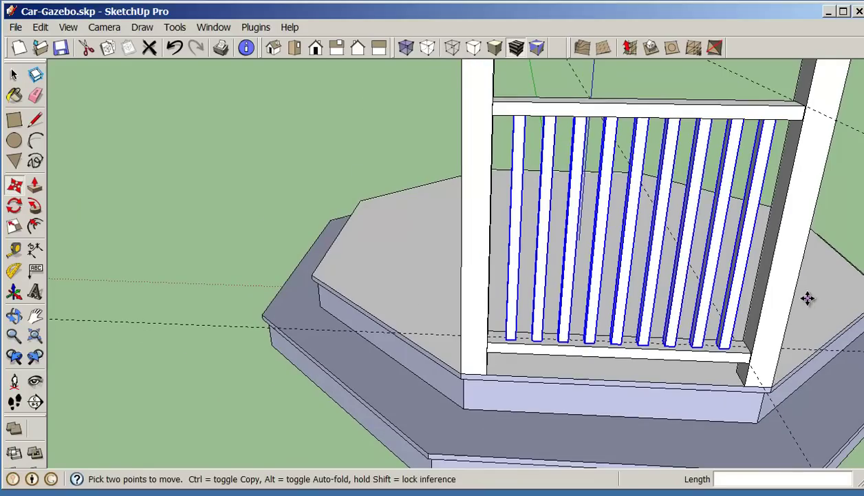
{"action": "key", "text": "space"}
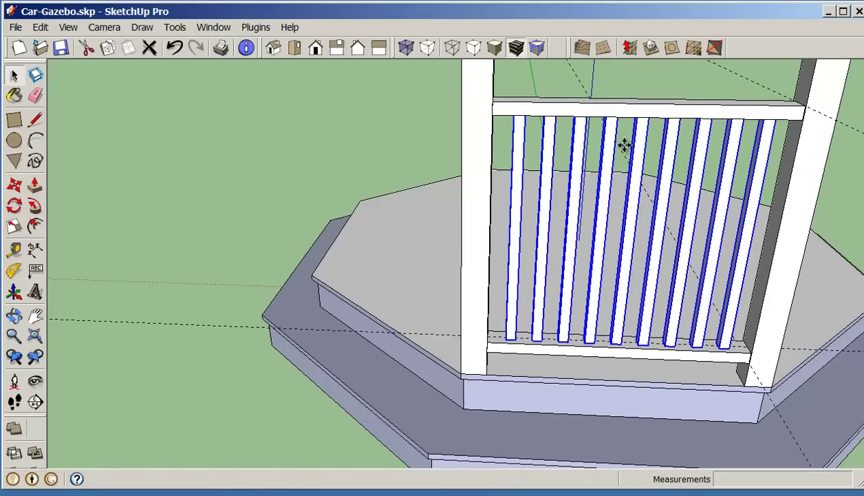
{"action": "left_click", "coordinate": [603, 113], "text": "ctrl"}
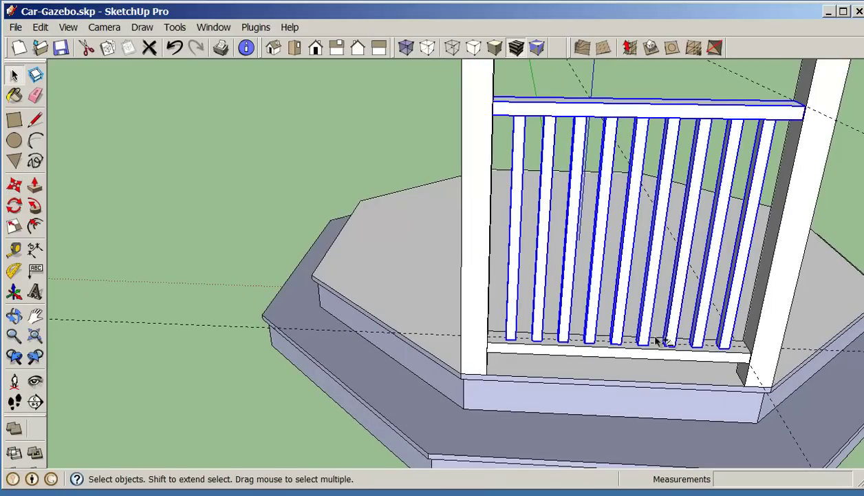
{"action": "left_click", "coordinate": [655, 354], "text": "ctrl"}
{"action": "left_click", "coordinate": [769, 348], "text": "ctrl"}
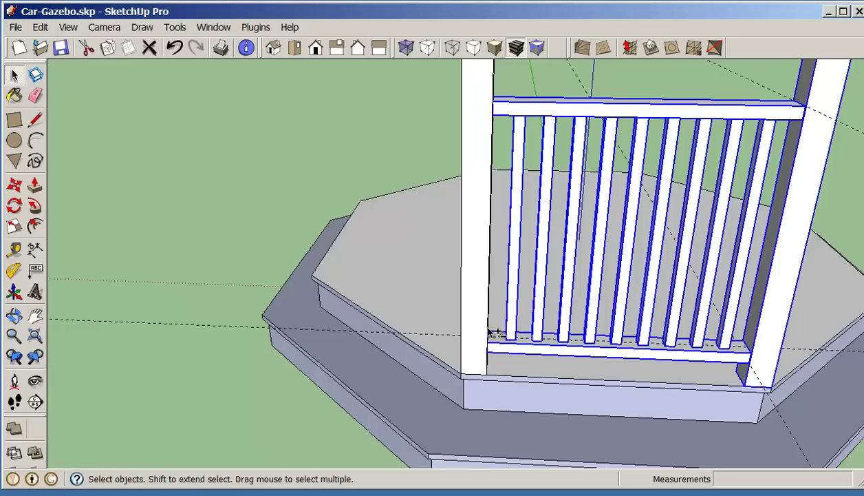
{"action": "left_click", "coordinate": [475, 326], "text": "ctrl"}
{"action": "right_click", "coordinate": [475, 301]}
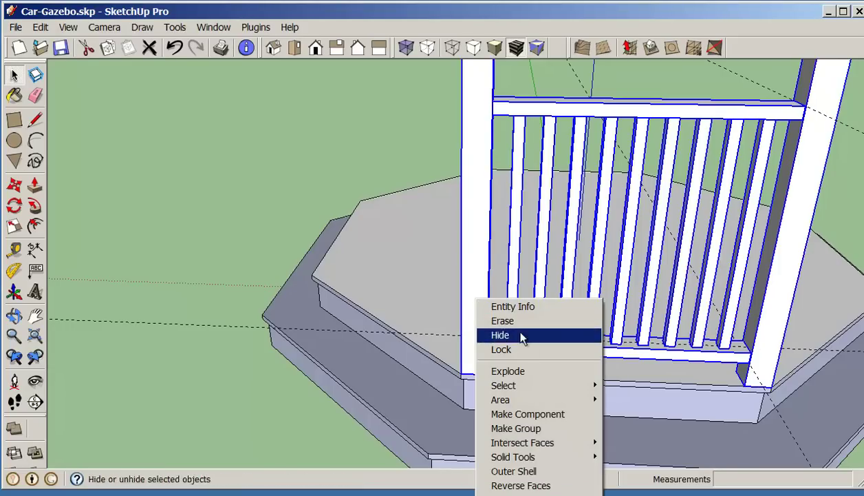
{"action": "left_click", "coordinate": [512, 428]}
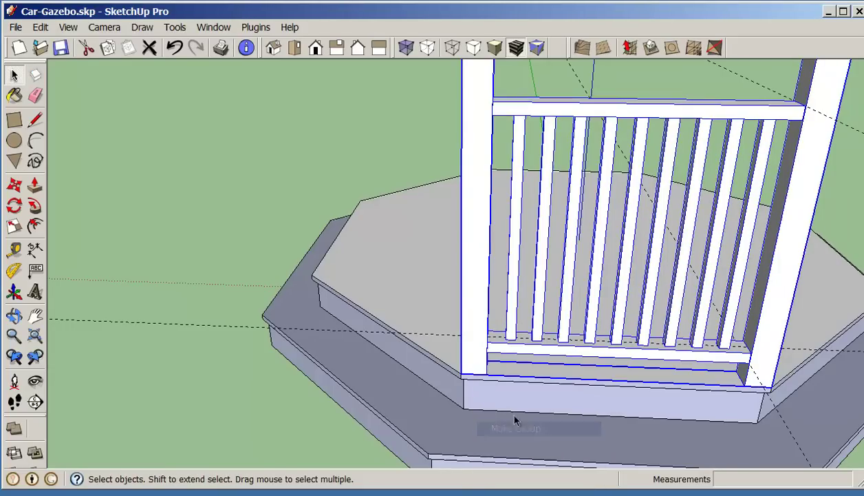
Erase the leftover dashed guide lines and zoom out to the whole domed gazebo.
{"action": "key", "text": "e"}
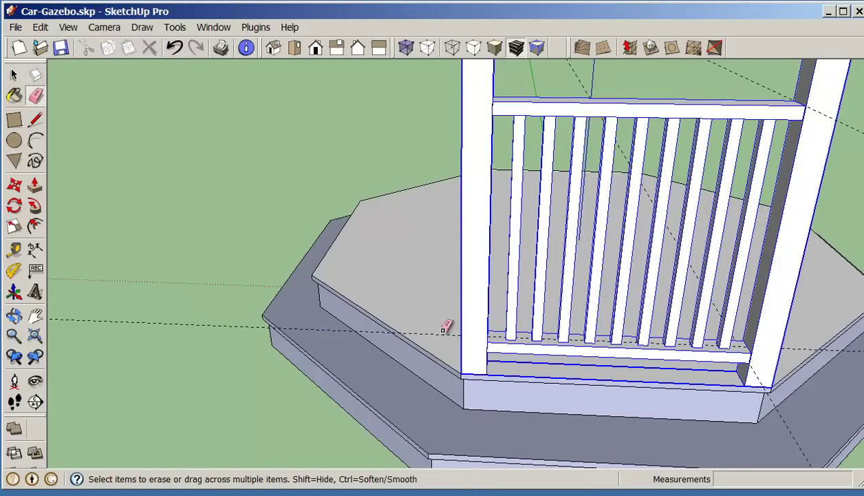
{"action": "middle_click_drag", "start_coordinate": [569, 332], "coordinate": [646, 332]}
{"action": "left_click", "coordinate": [777, 425]}
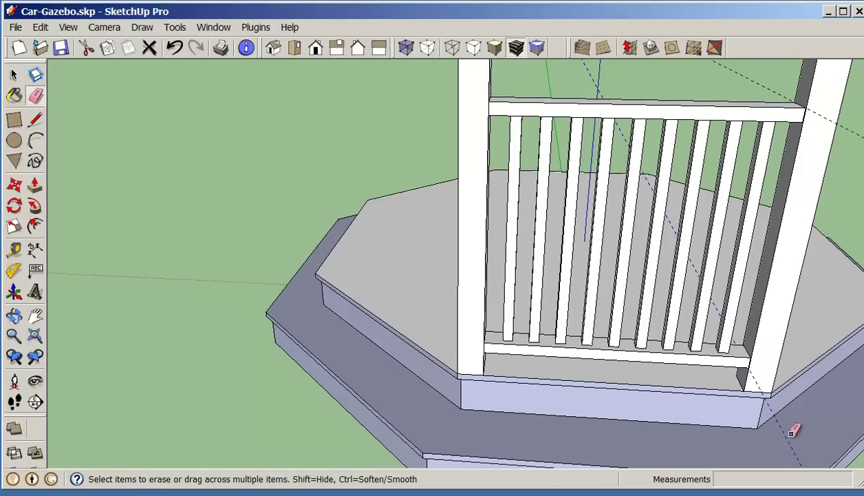
{"action": "left_click", "coordinate": [853, 122]}
{"action": "scroll", "coordinate": [853, 123], "scroll_direction": "down", "scroll_amount": 4}
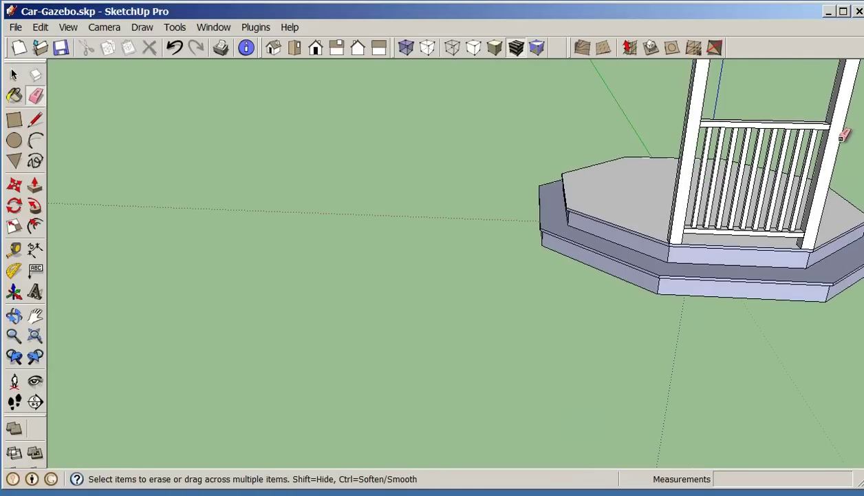
{"action": "mouse_move", "coordinate": [834, 134]}
{"action": "middle_mouse_down"}
{"action": "mouse_move", "coordinate": [778, 170]}
{"action": "mouse_move", "coordinate": [681, 275]}
{"action": "mouse_move", "coordinate": [668, 284]}
{"action": "mouse_move", "coordinate": [647, 267]}
{"action": "middle_mouse_up"}
{"action": "key", "text": "e"}
{"action": "mouse_move", "coordinate": [506, 335]}
{"action": "middle_mouse_down"}
{"action": "mouse_move", "coordinate": [411, 382]}
{"action": "mouse_move", "coordinate": [490, 382]}
{"action": "mouse_move", "coordinate": [501, 365]}
{"action": "mouse_move", "coordinate": [595, 377]}
{"action": "middle_mouse_up"}
{"action": "scroll", "coordinate": [595, 377], "scroll_direction": "down", "scroll_amount": 3}
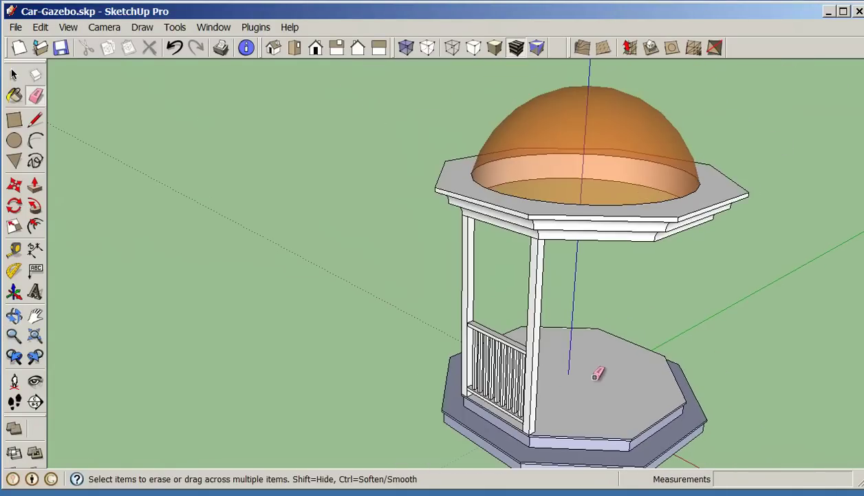
Draw a line from the floor corner to the floor centre.
{"action": "left_click", "coordinate": [35, 120]}
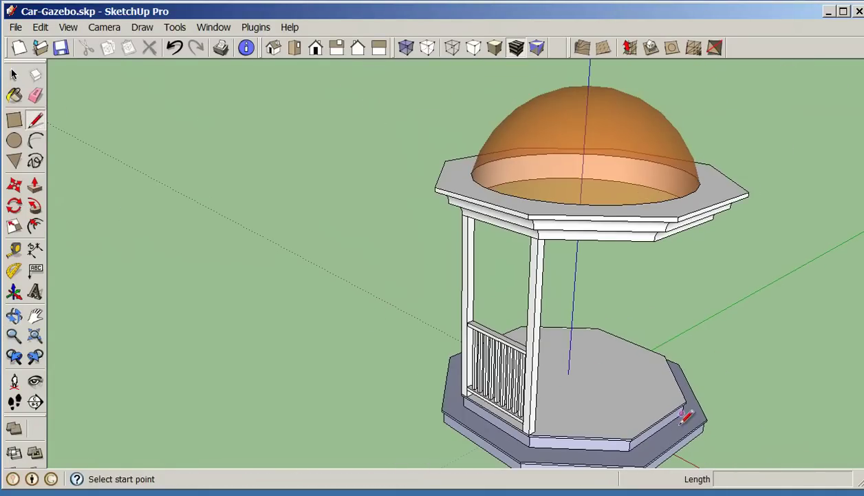
{"action": "scroll", "coordinate": [632, 438], "scroll_direction": "up", "scroll_amount": 5}
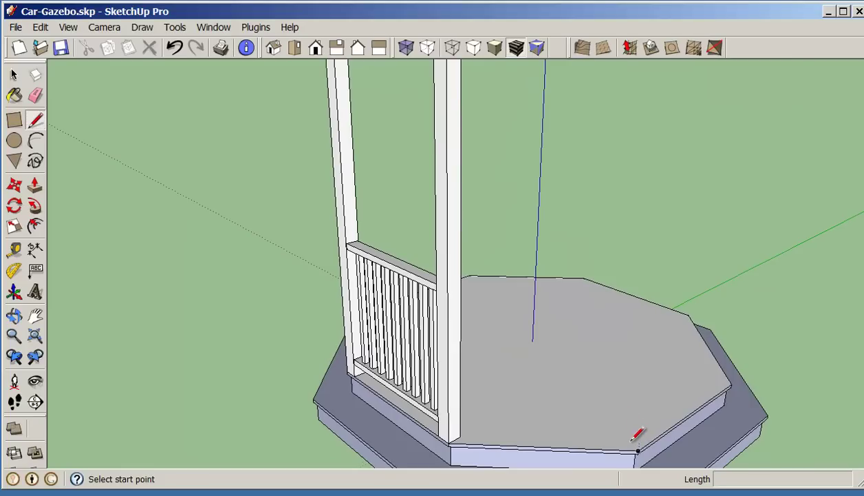
{"action": "left_click", "coordinate": [638, 450]}
{"action": "left_click", "coordinate": [470, 277]}
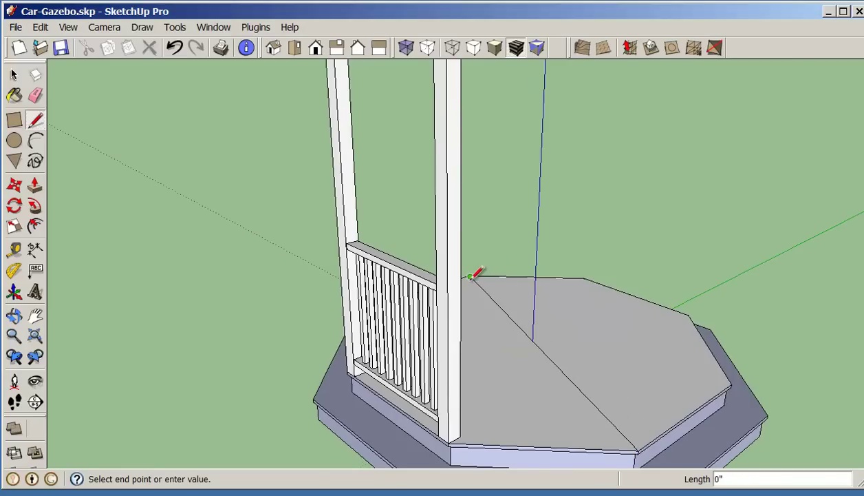
{"action": "key", "text": "Escape"}
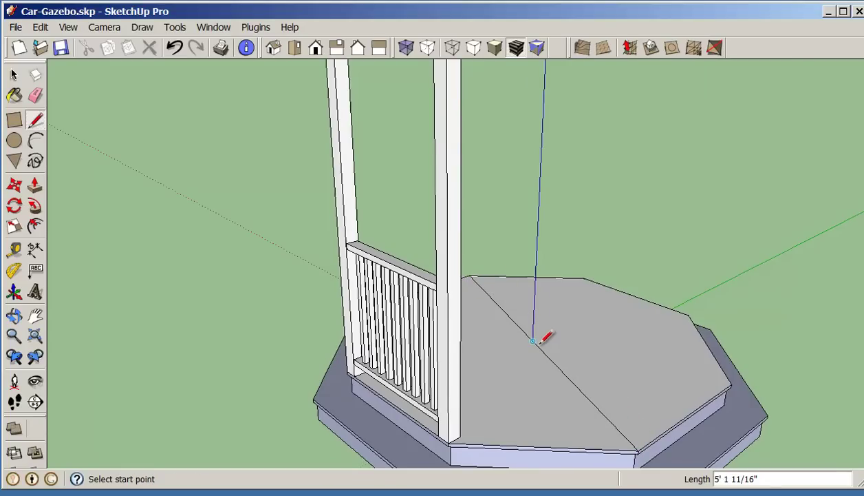
{"action": "scroll", "coordinate": [506, 337], "scroll_direction": "down", "scroll_amount": 4}
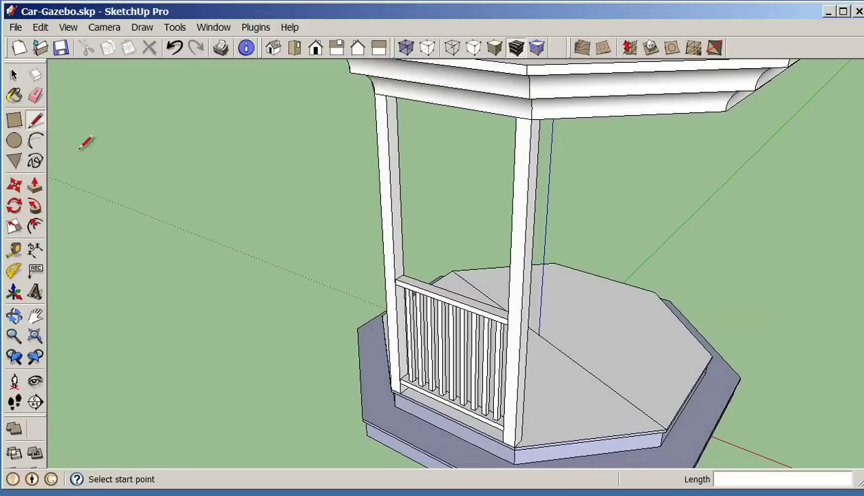
Rotate-copy the post-and-railing group 90° about the floor centre, three times (*3).
{"action": "key", "text": "space"}
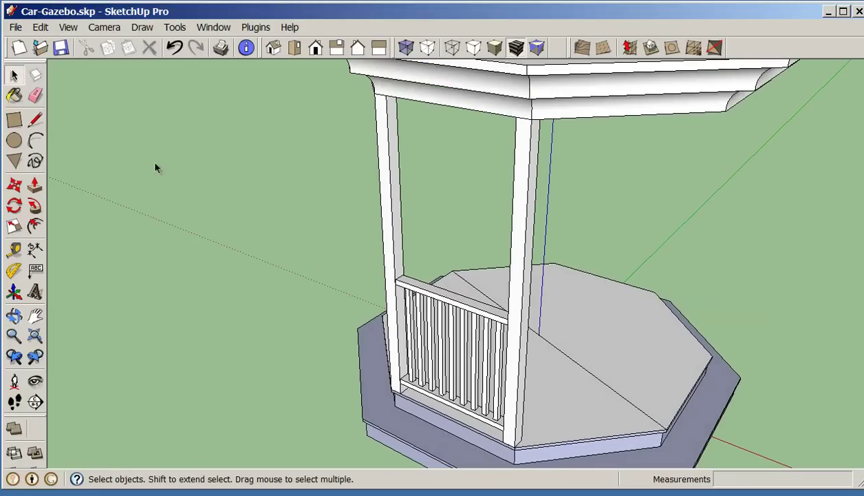
{"action": "left_click", "coordinate": [510, 397]}
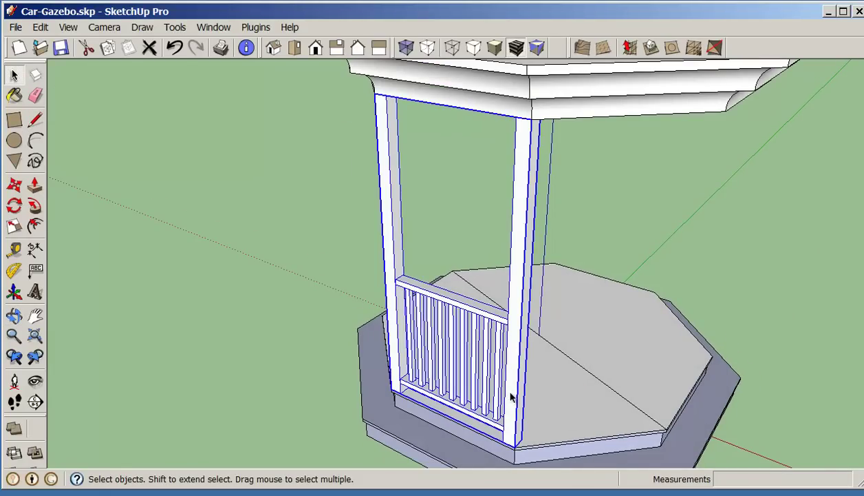
{"action": "left_click", "coordinate": [14, 209]}
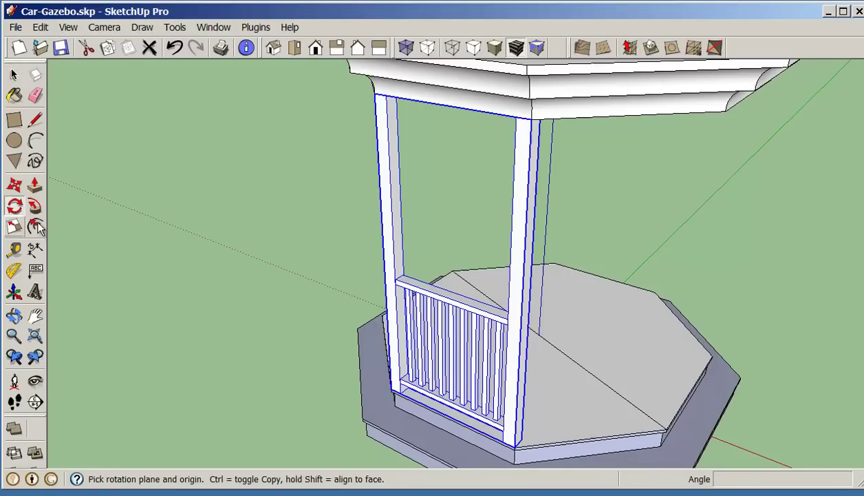
{"action": "left_click", "coordinate": [539, 333]}
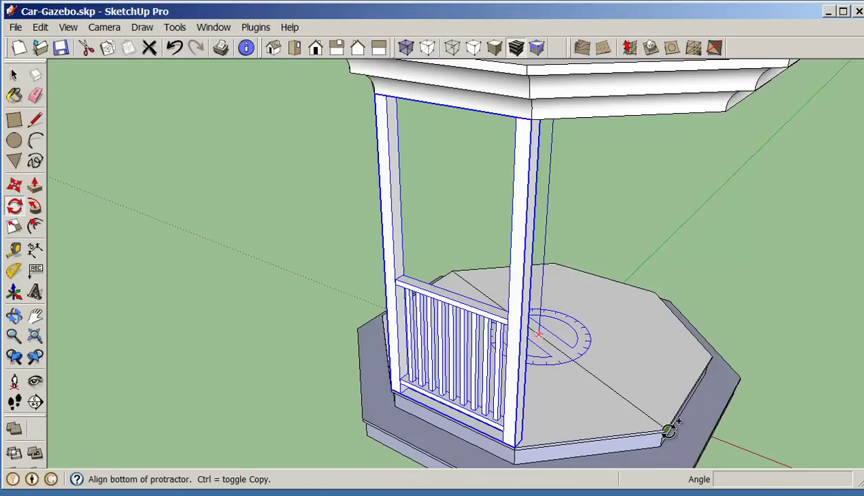
{"action": "left_click", "coordinate": [666, 428]}
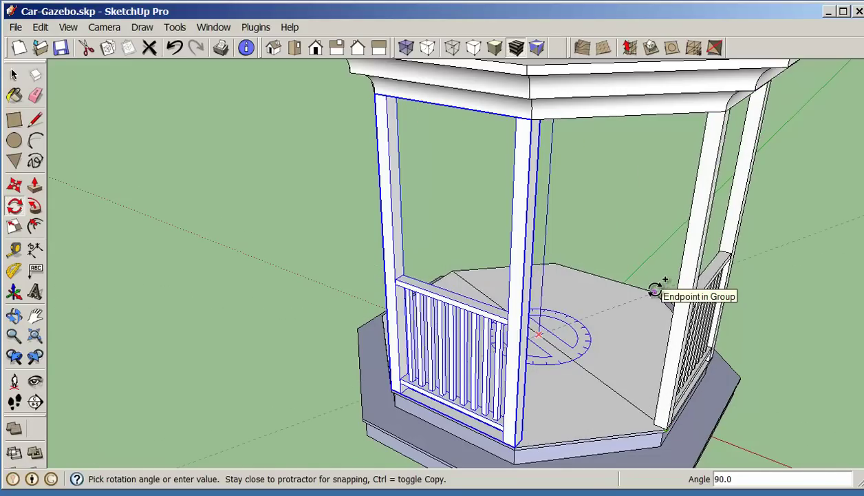
{"action": "left_click", "coordinate": [654, 290]}
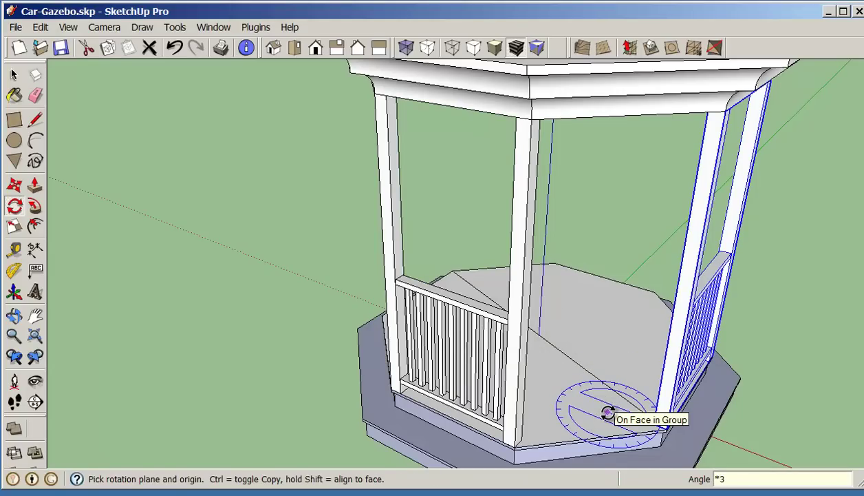
{"action": "type", "text": "*3"}
{"action": "key", "text": "Return"}
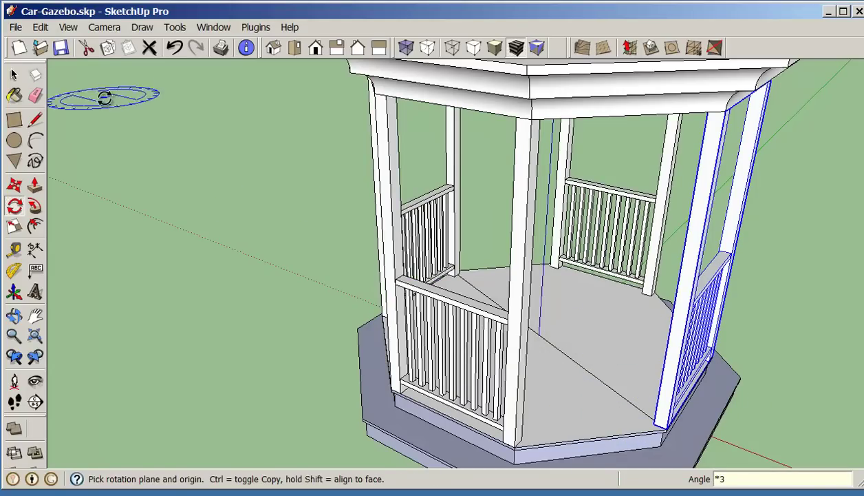
Select the diagonal floor edge, view the whole gazebo and move the Materials window aside.
{"action": "left_click", "coordinate": [14, 74]}
{"action": "left_click", "coordinate": [577, 365]}
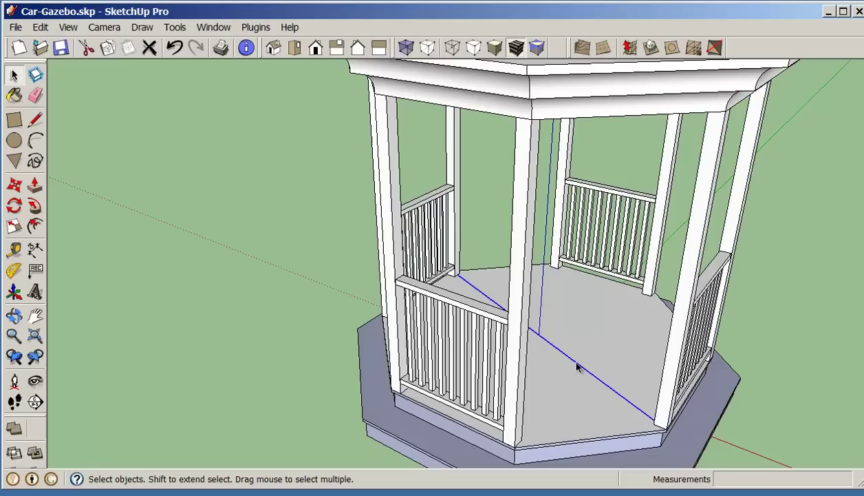
{"action": "scroll", "coordinate": [554, 435], "scroll_direction": "down", "scroll_amount": 6}
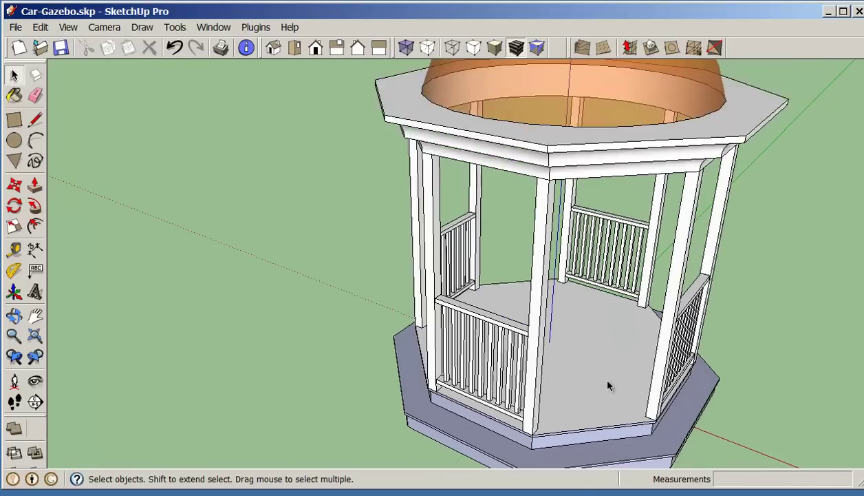
{"action": "middle_click_drag", "start_coordinate": [595, 372], "coordinate": [482, 340]}
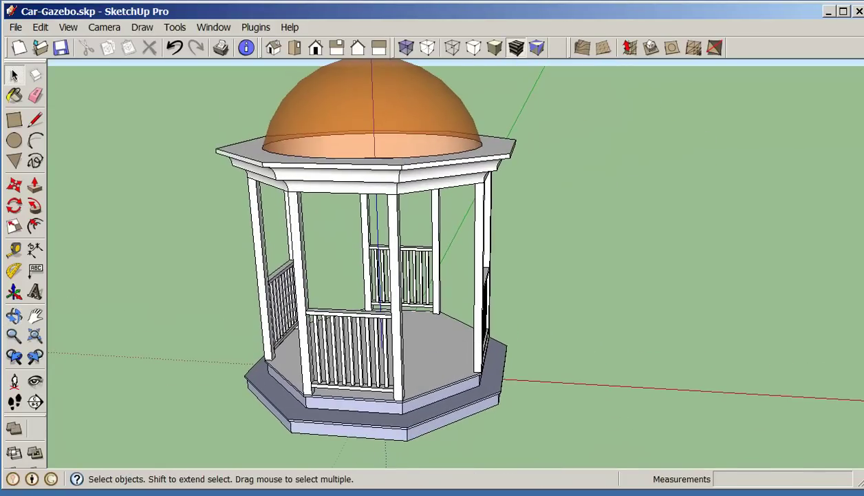
{"action": "left_click_drag", "start_coordinate": [588, 193], "coordinate": [630, 129]}
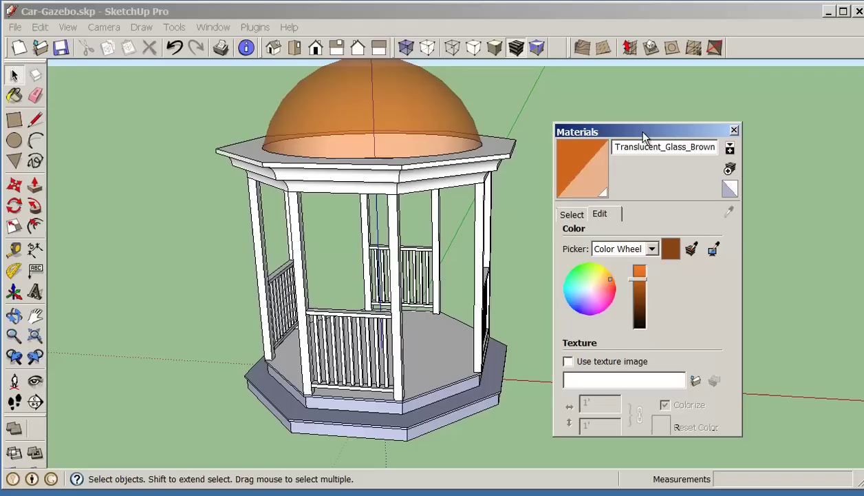
Paint the deck floor, base steps and roof trim with Wood_Bamboo_Light from the Wood collection.
{"action": "left_click", "coordinate": [570, 212]}
{"action": "left_click", "coordinate": [712, 230]}
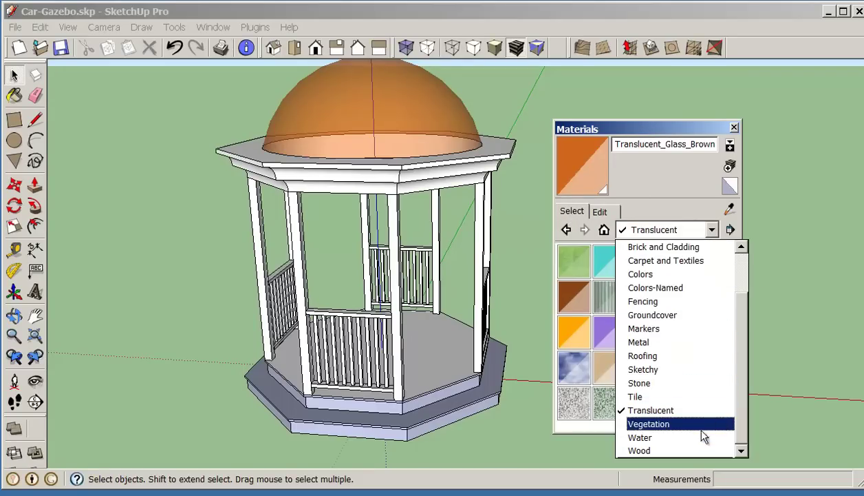
{"action": "left_click", "coordinate": [670, 451]}
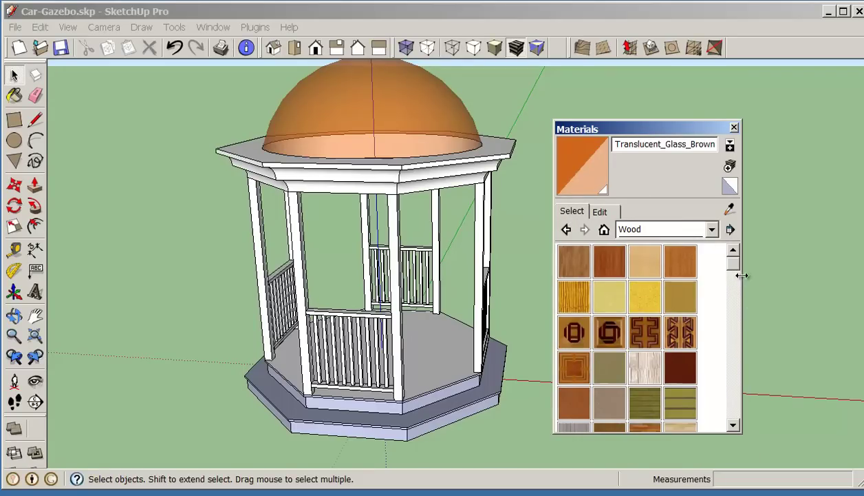
{"action": "left_click", "coordinate": [645, 259]}
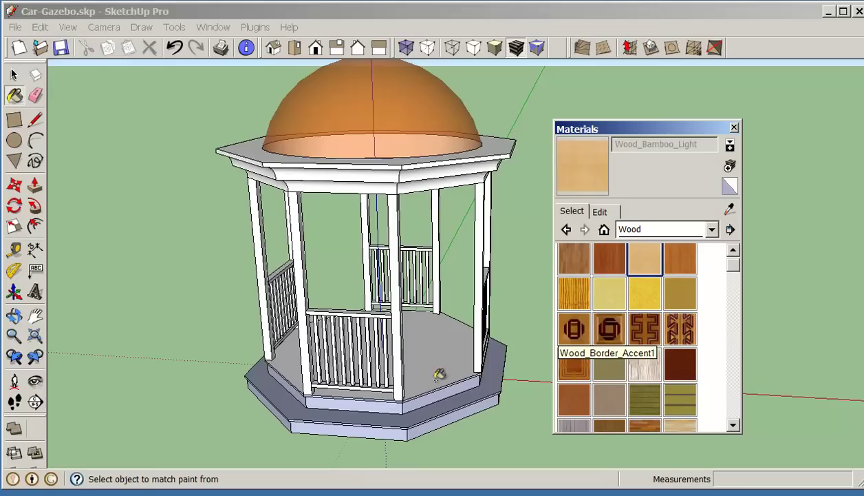
{"action": "left_click", "coordinate": [438, 394]}
{"action": "left_click", "coordinate": [496, 154]}
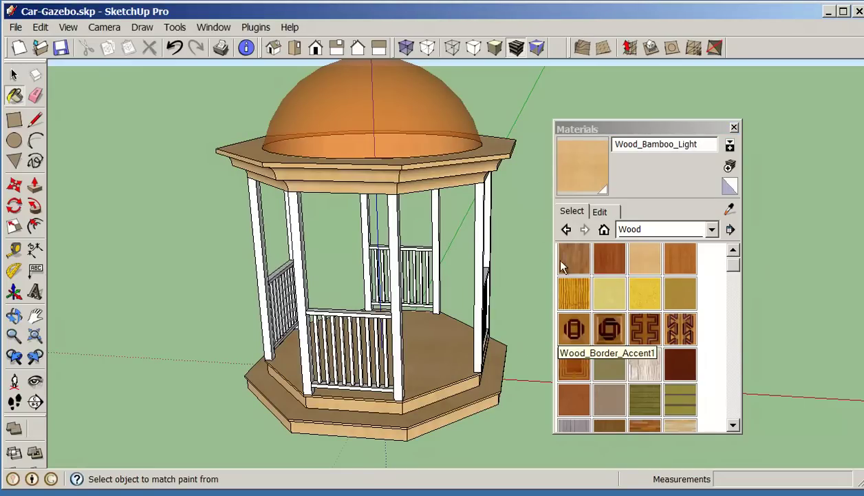
Paint the front, left and back posts and railings with Wood_Bamboo_Dark.
{"action": "left_click", "coordinate": [604, 257]}
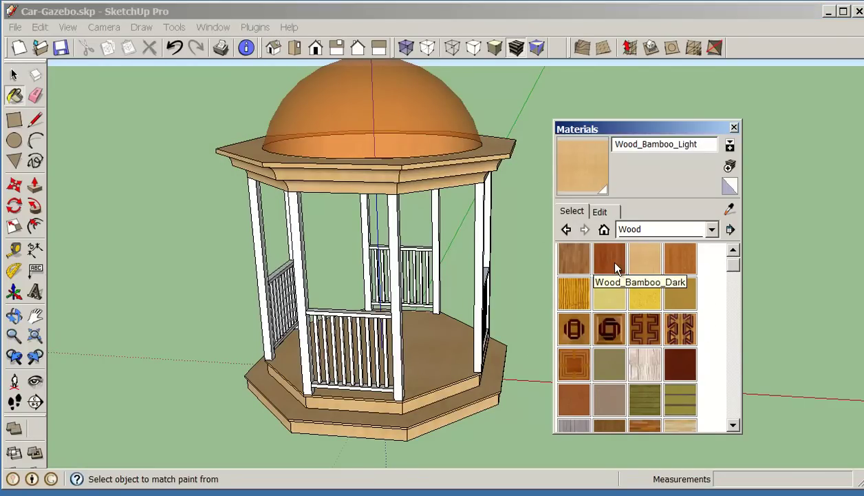
{"action": "left_click", "coordinate": [473, 323]}
{"action": "left_click", "coordinate": [398, 331]}
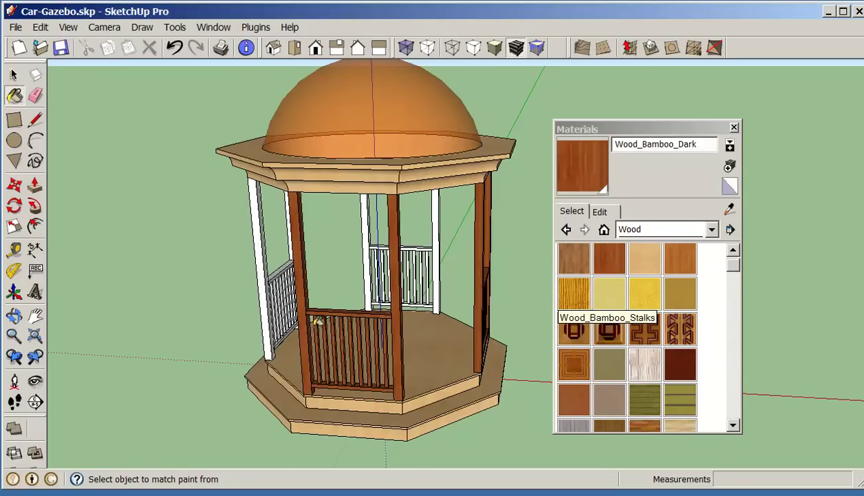
{"action": "left_click", "coordinate": [266, 301]}
{"action": "left_click", "coordinate": [438, 254]}
{"action": "middle_click_drag", "start_coordinate": [441, 262], "coordinate": [482, 351]}
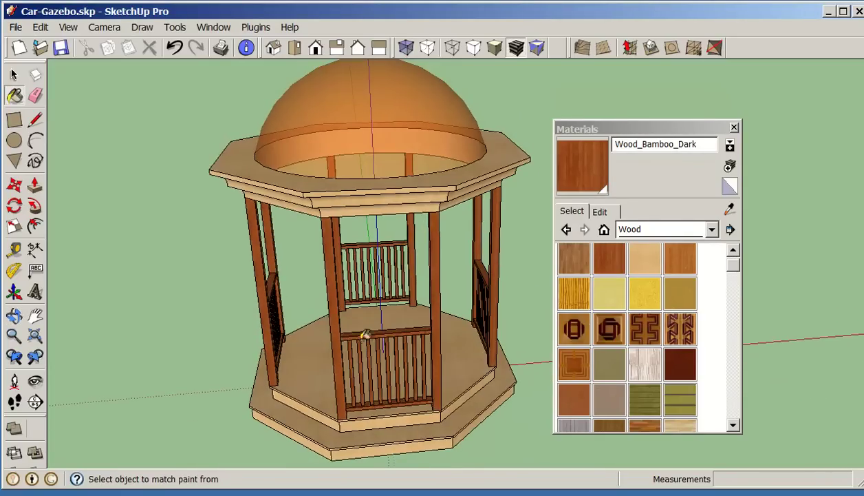
{"action": "middle_click_drag", "start_coordinate": [366, 335], "coordinate": [540, 314]}
Close Materials and settle on a level front view of the bamboo gazebo under its orange dome.
{"action": "left_click", "coordinate": [734, 127]}
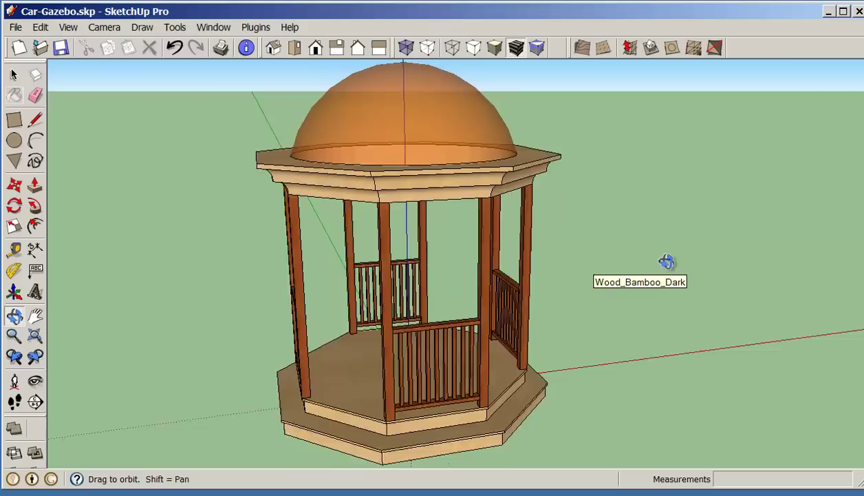
{"action": "mouse_move", "coordinate": [666, 261]}
{"action": "middle_mouse_down"}
{"action": "mouse_move", "coordinate": [660, 284]}
{"action": "mouse_move", "coordinate": [488, 357]}
{"action": "mouse_move", "coordinate": [488, 330]}
{"action": "mouse_move", "coordinate": [408, 317]}
{"action": "middle_mouse_up"}
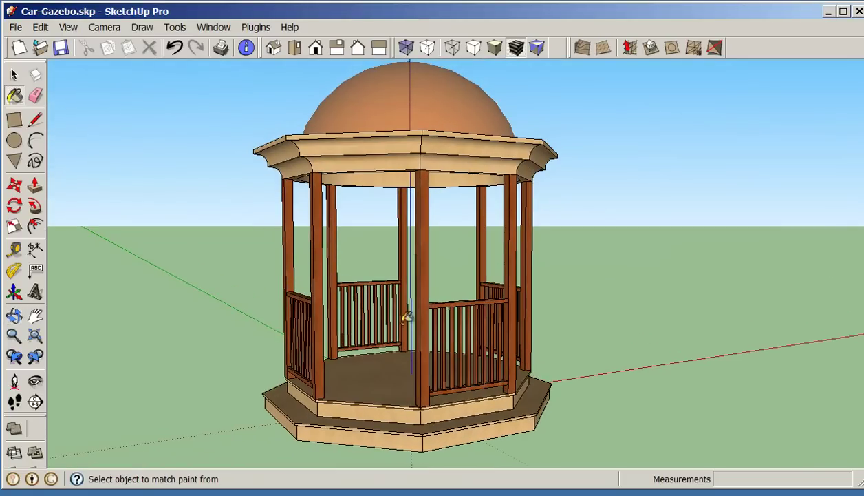
{"action": "mouse_move", "coordinate": [390, 225]}
{"action": "middle_mouse_down"}
{"action": "mouse_move", "coordinate": [561, 303]}
{"action": "mouse_move", "coordinate": [554, 290]}
{"action": "middle_mouse_up"}
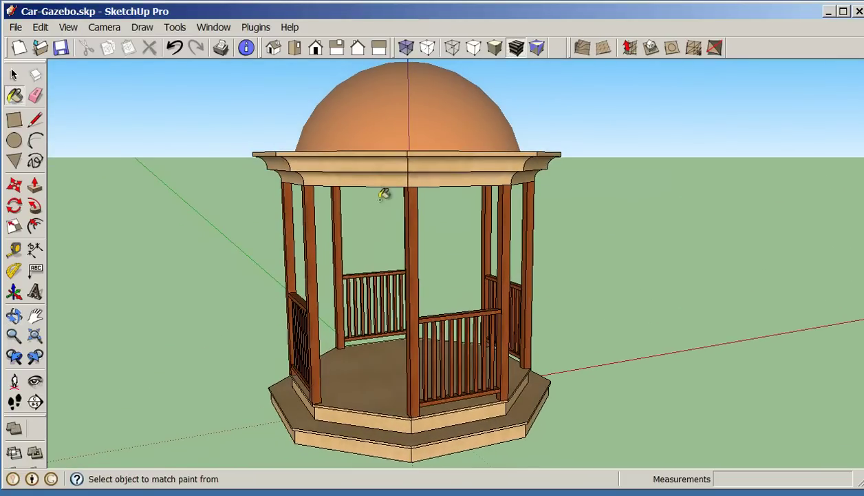
{"action": "middle_click_drag", "start_coordinate": [451, 205], "coordinate": [533, 247]}
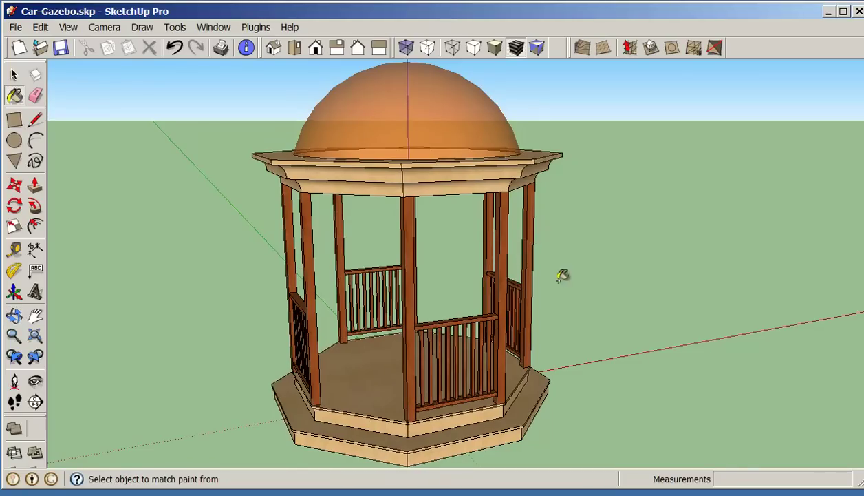
{"action": "middle_click_drag", "start_coordinate": [598, 305], "coordinate": [590, 318]}
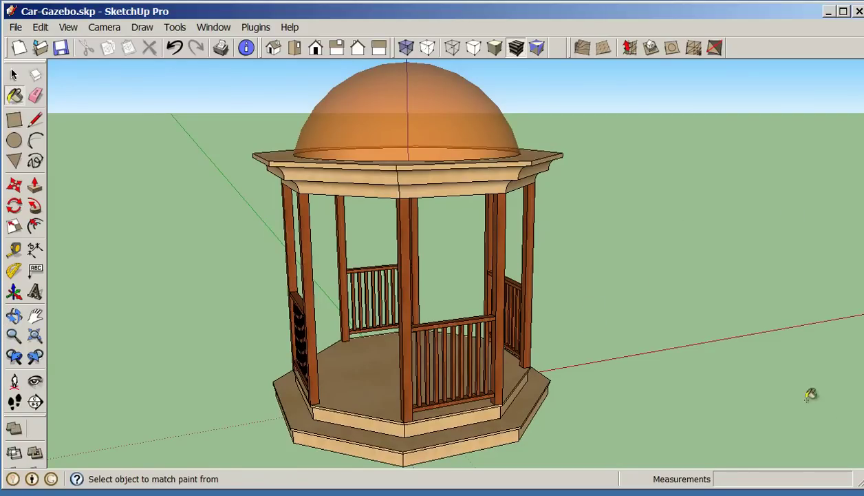